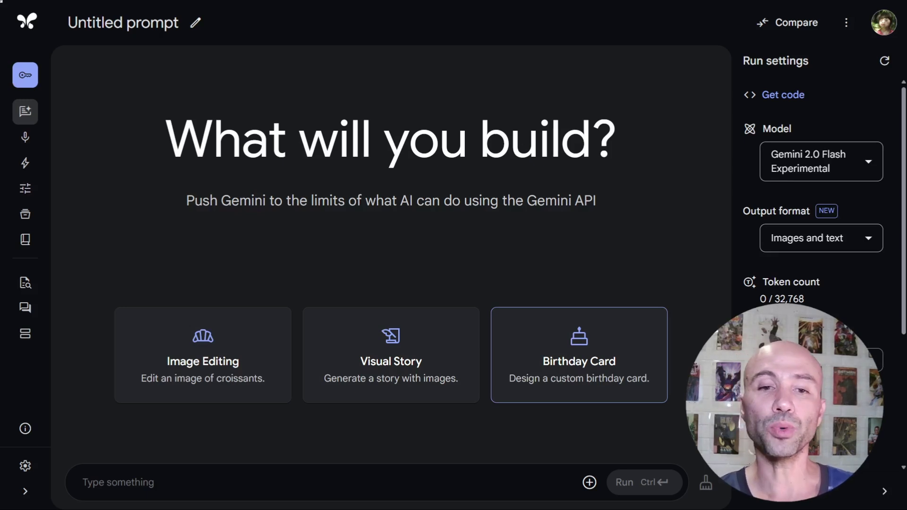
- Run the prompt "cambia el color de la polera a rojo" on the pasted portrait photo and view the generated image enlarged
key(ctrl+v)
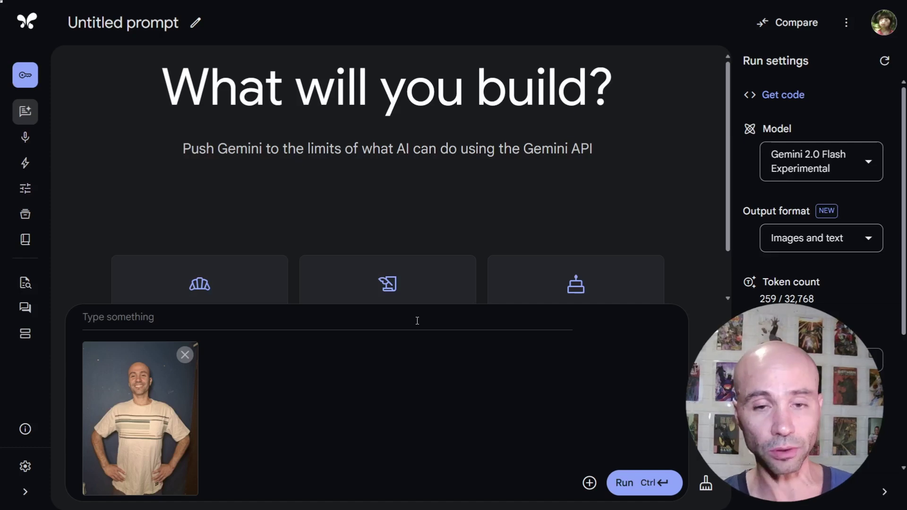
text(ca)
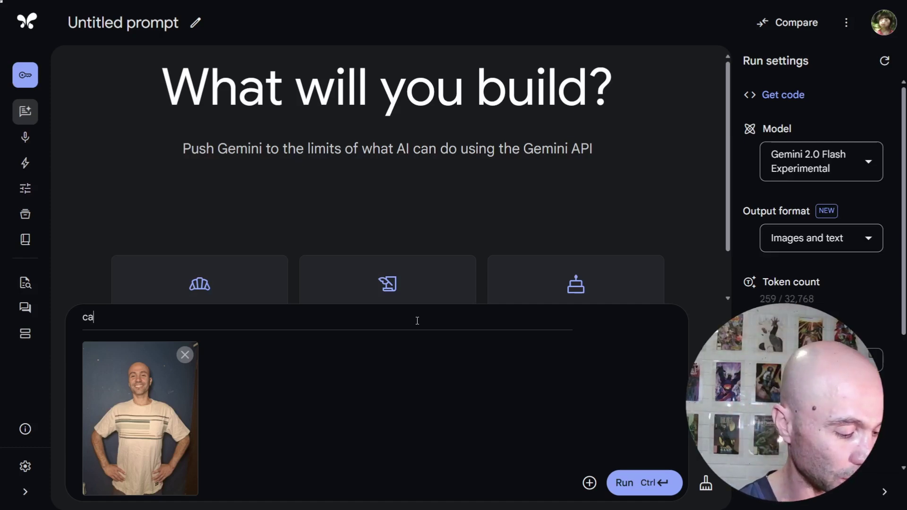
text(mbia el co)
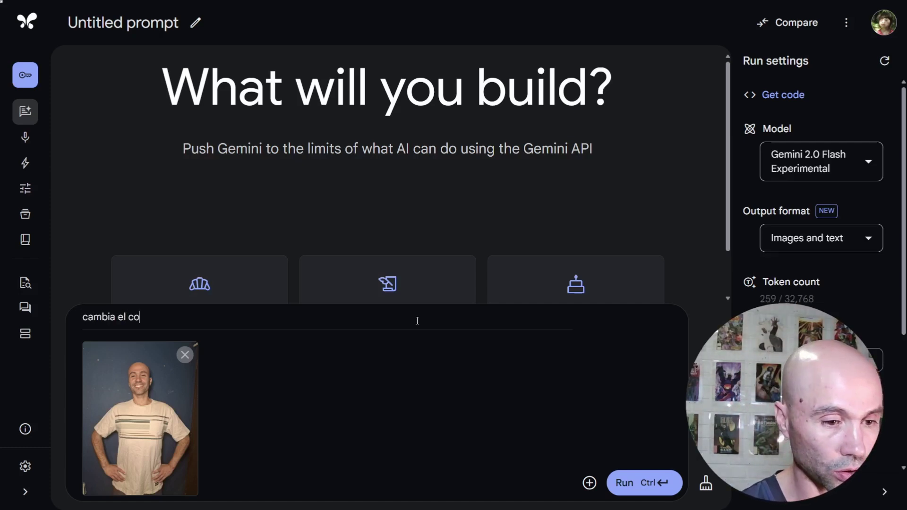
text(lor de la polera a rojo)
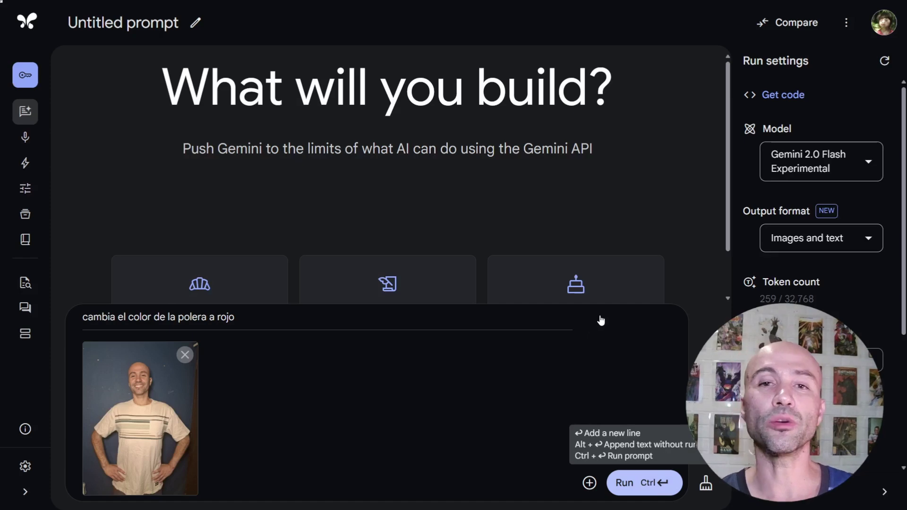
key(ctrl+Return)
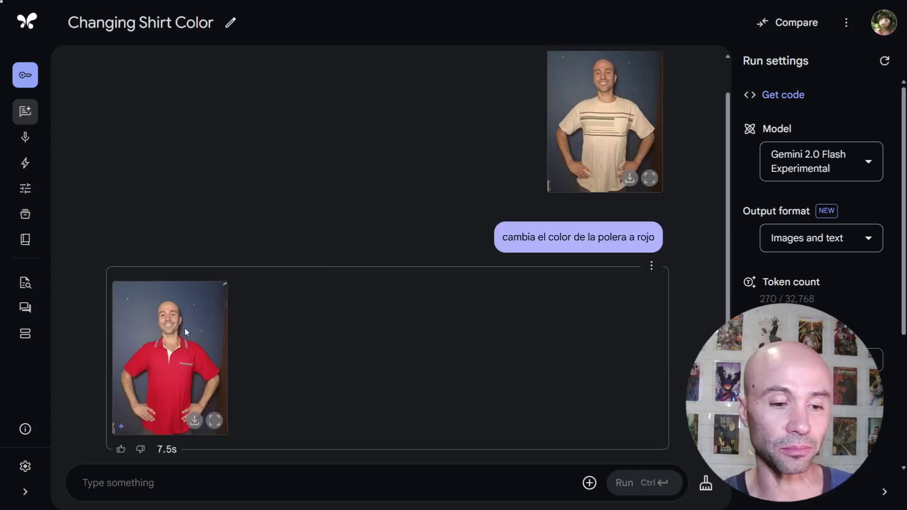
click(214, 421)
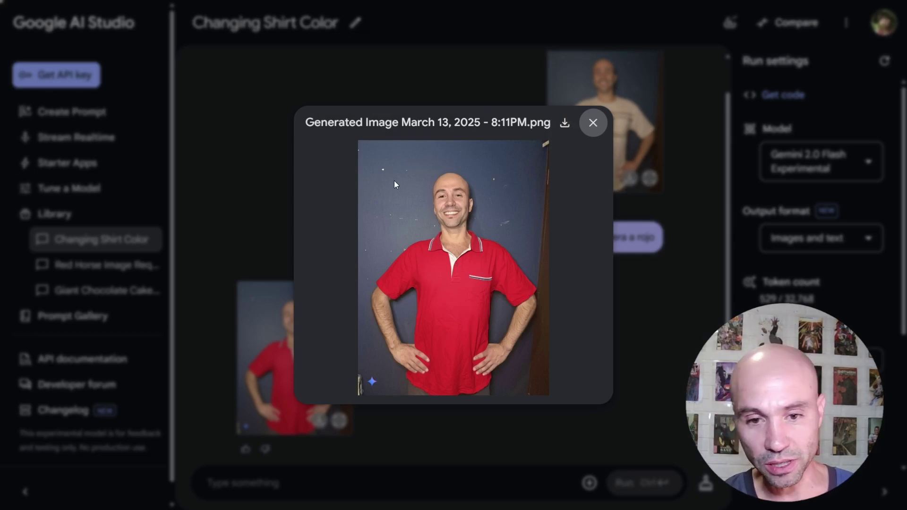
click(593, 122)
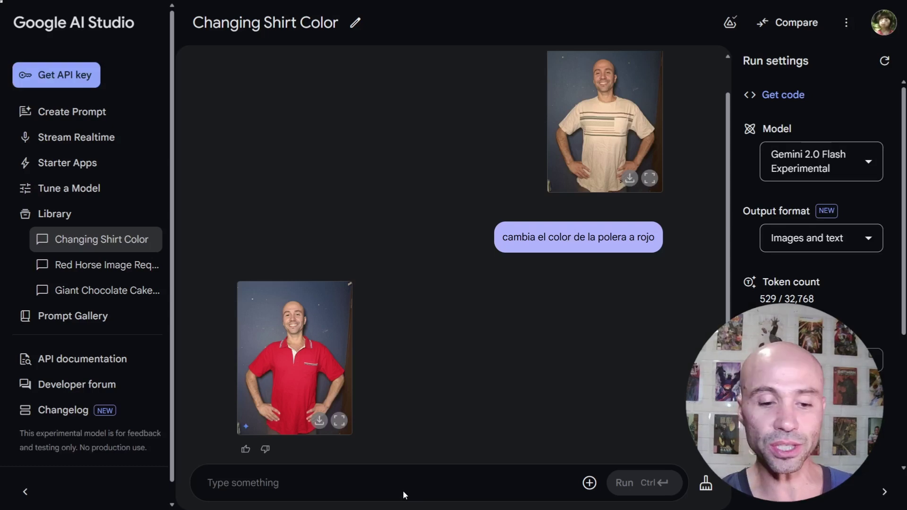
- Run the follow-up prompt "cambnia el fondo por ondas de energia" to change the portrait's background
click(387, 479)
text(cam)
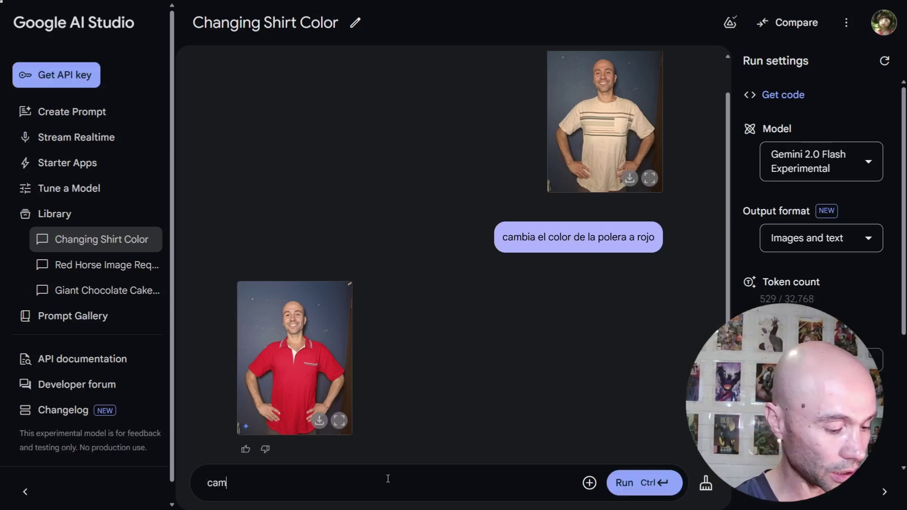
text(bnia el fondo)
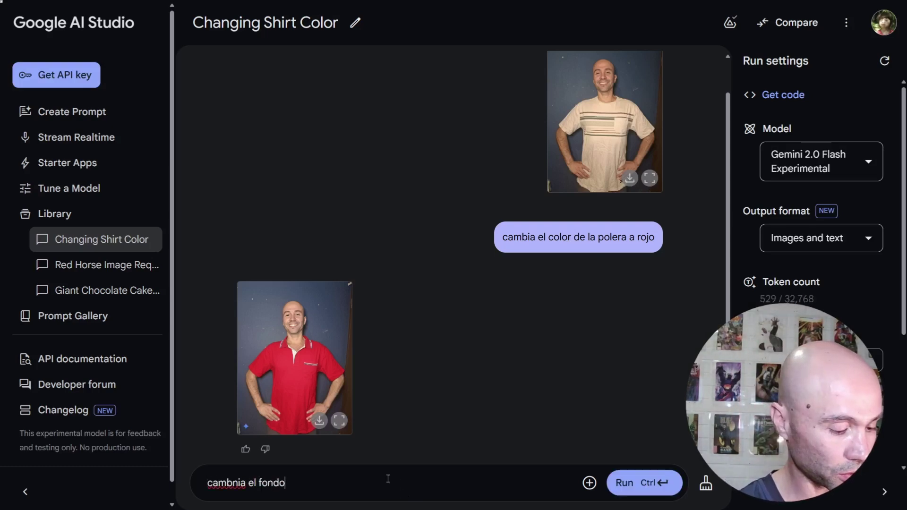
text( por ondas de energia)
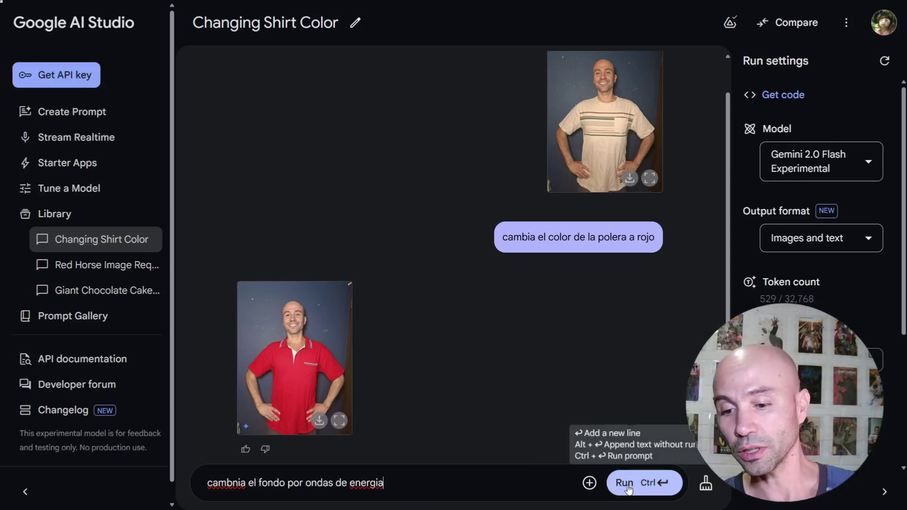
key(ctrl+Return)
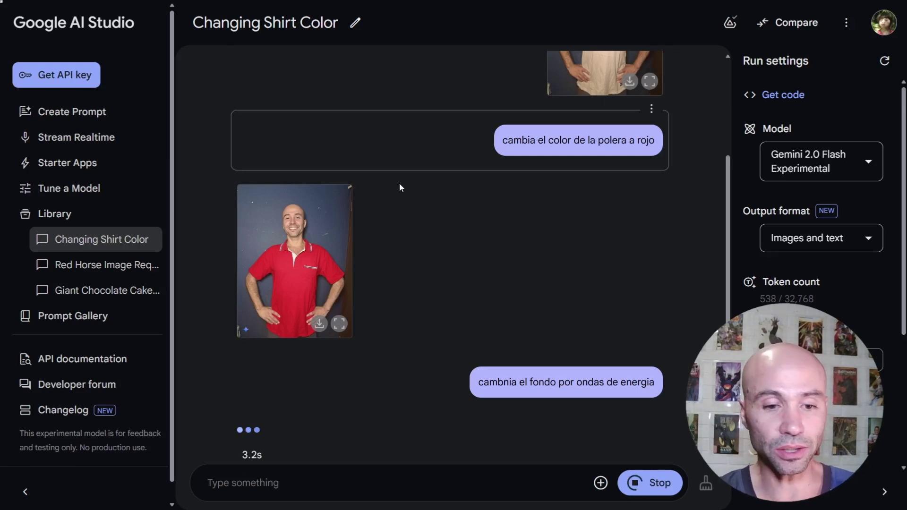
- Review the earlier portraits in the chat and view the generated energy-wave background image enlarged
scroll(574, 208, up, 2)
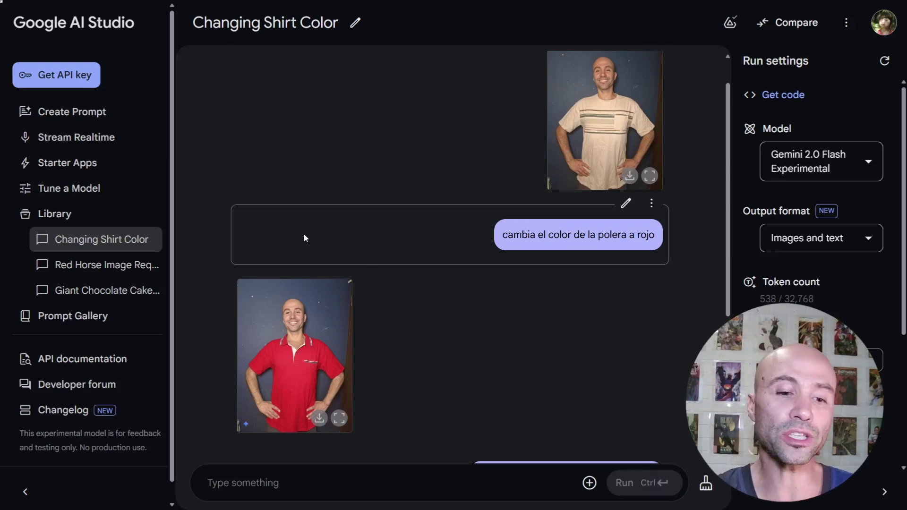
scroll(463, 258, down, 2)
scroll(431, 279, down, 3)
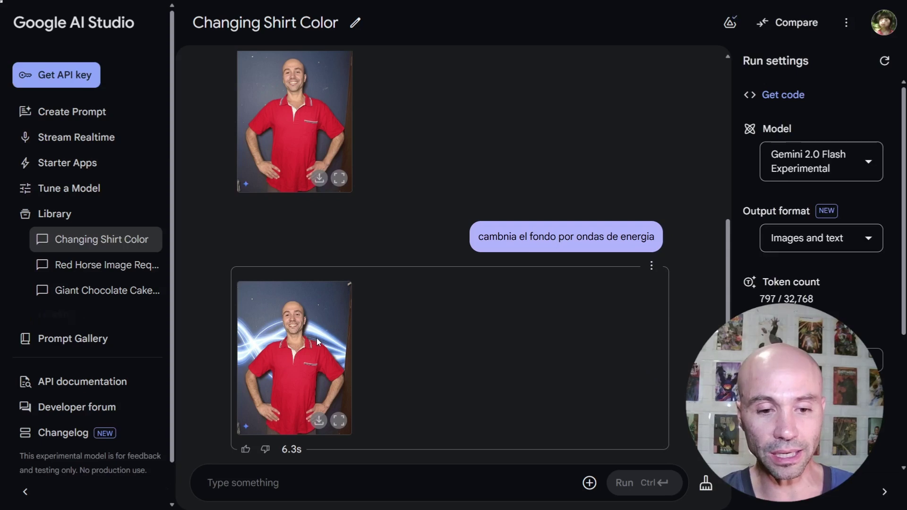
click(338, 421)
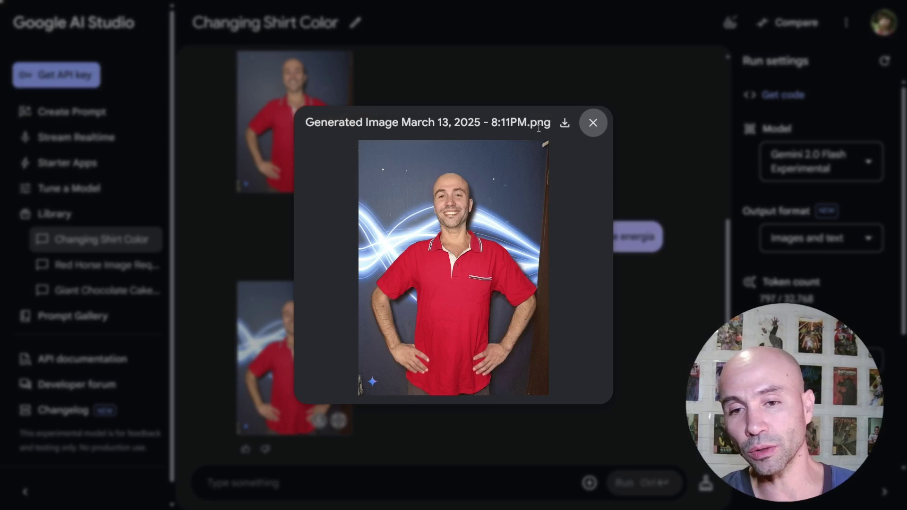
click(593, 124)
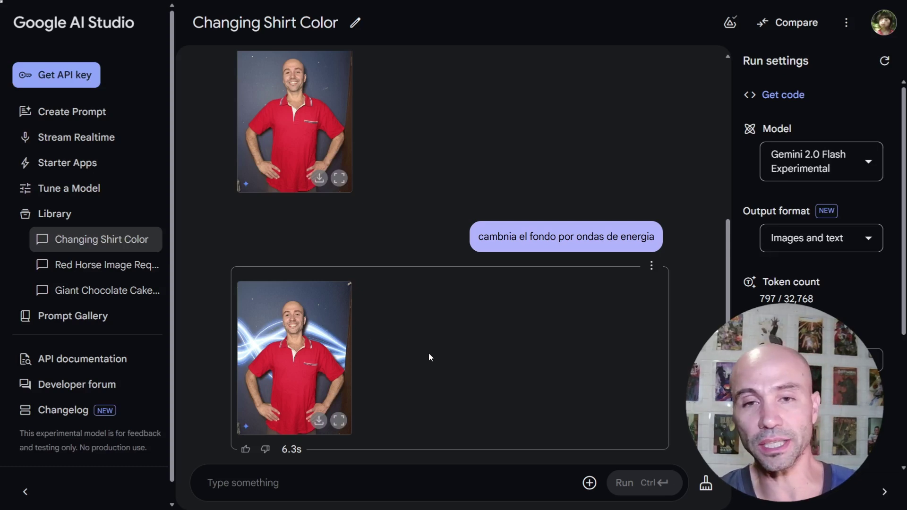
- Run the prompt "cambia el color de la poler a verde y cambia el fondo por uin estadio" and view the generated image enlarged
click(355, 483)
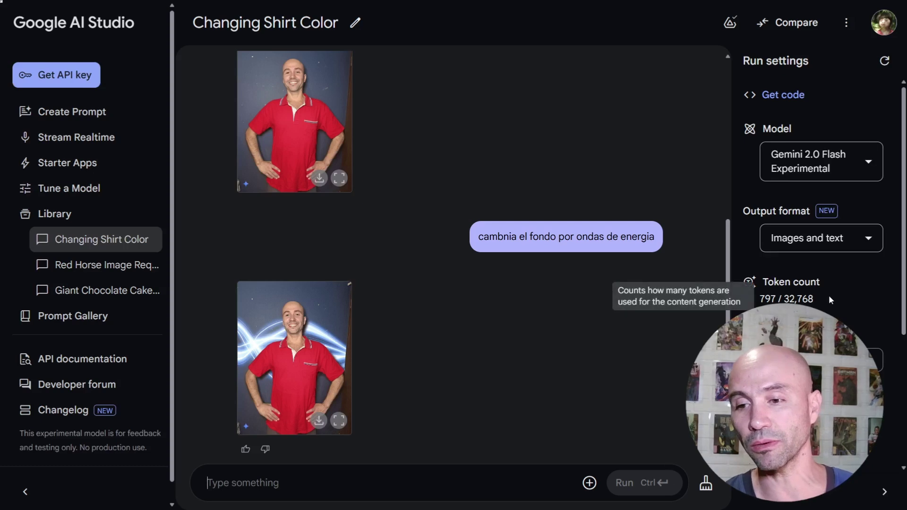
scroll(883, 265, down, 1)
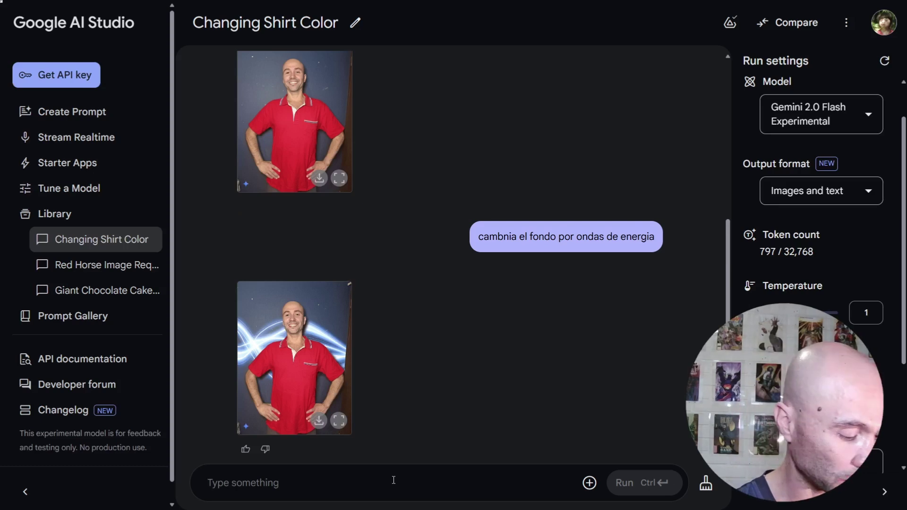
text(cambia el color)
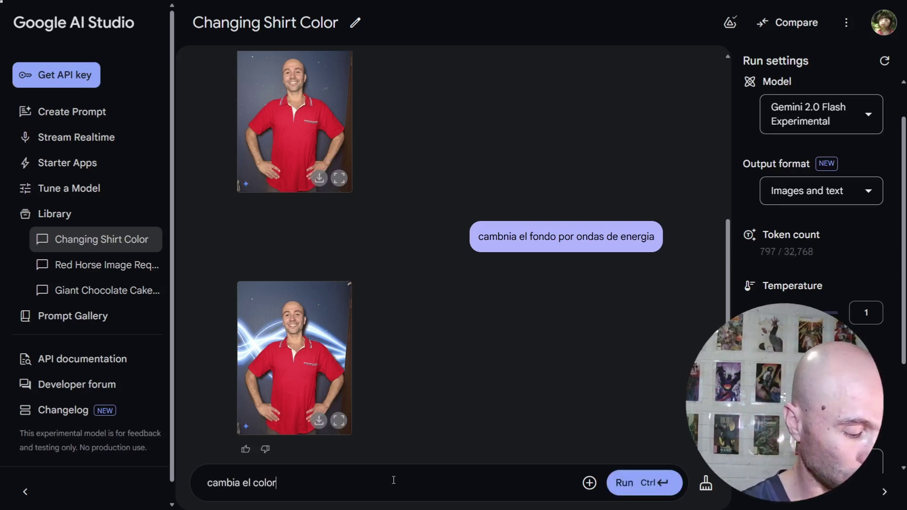
text( de la poler a )
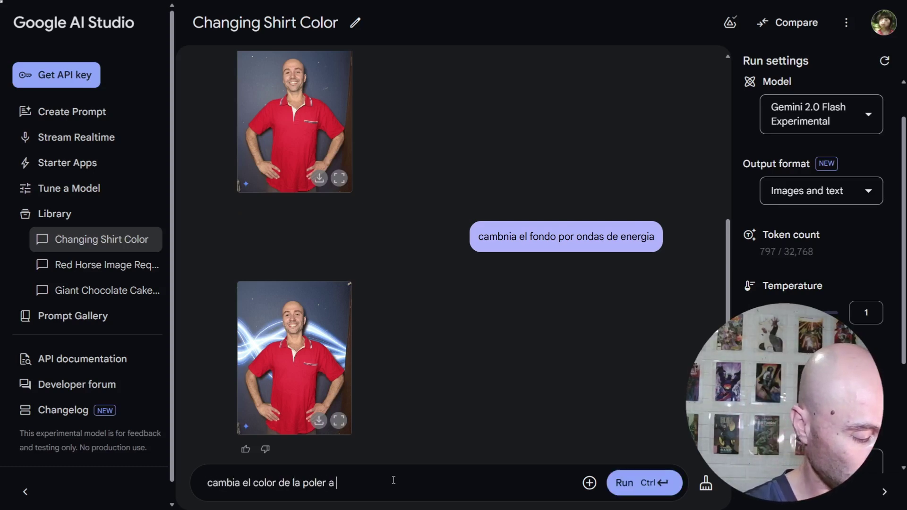
text(verde y cambi)
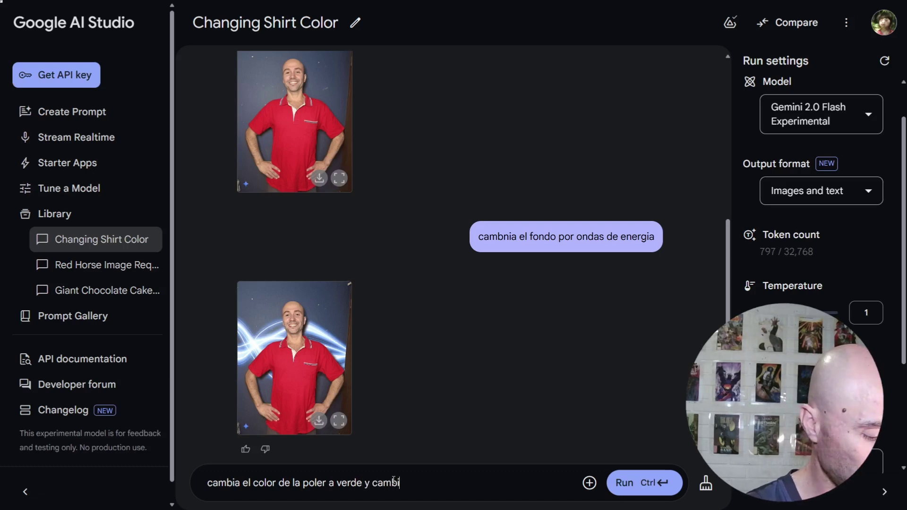
text(a el fondo por uin es)
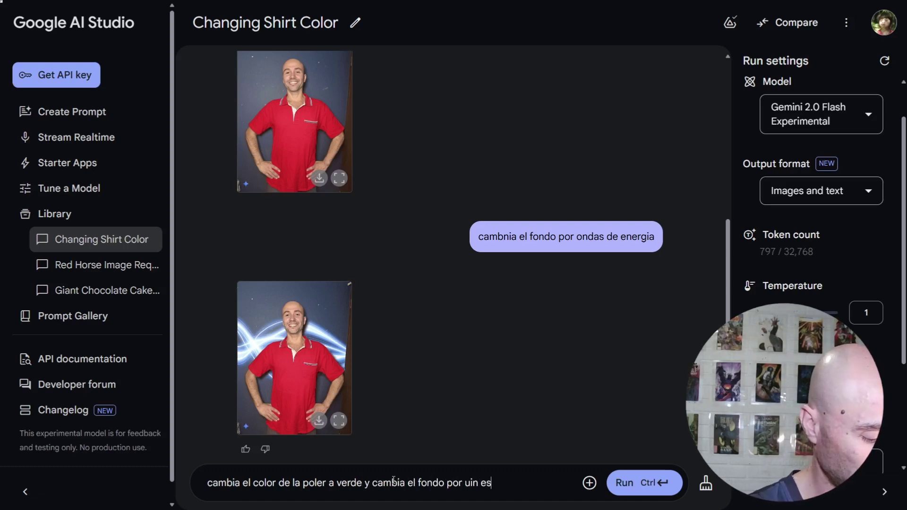
text(tadio)
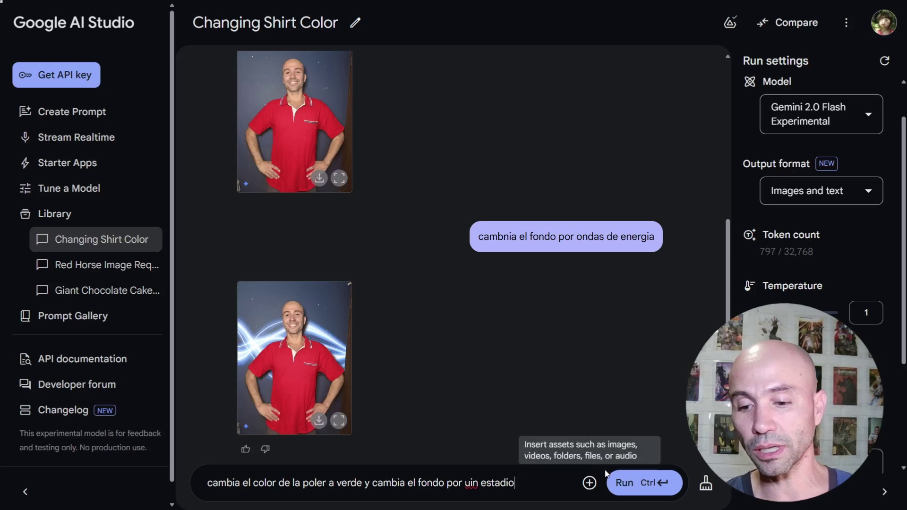
click(623, 483)
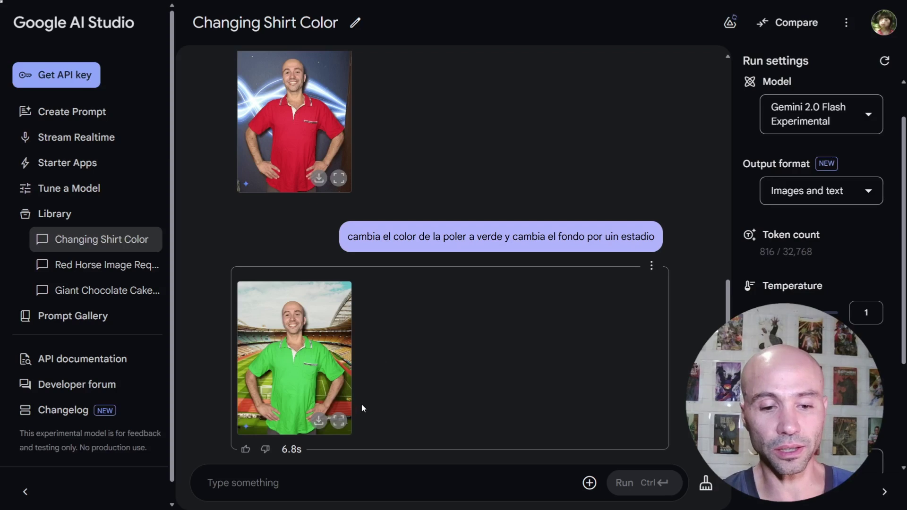
click(339, 420)
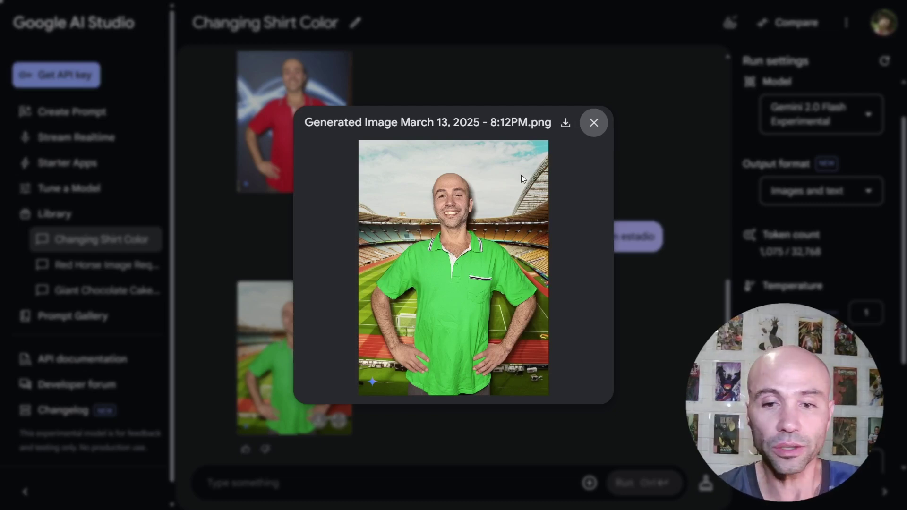
click(594, 123)
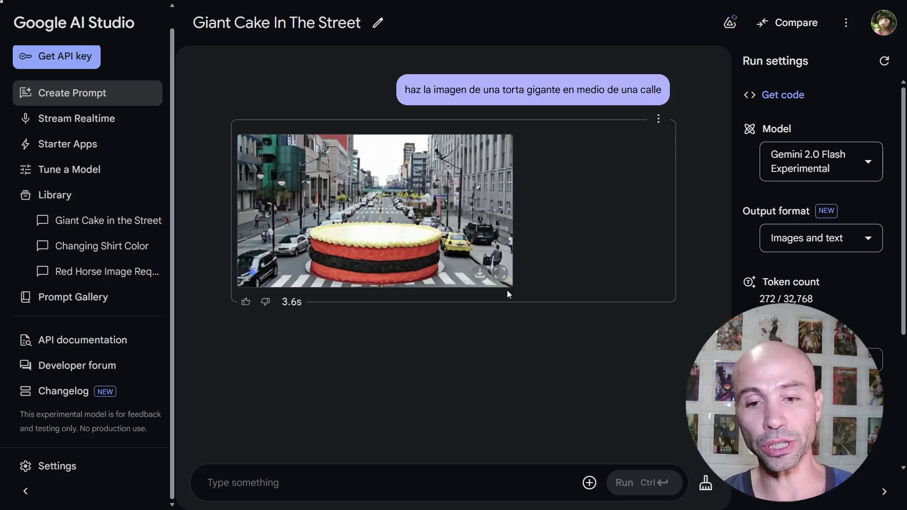
- View the giant cake street image enlarged and run the follow-up prompt "haz una imagen cenital de la torta"
click(500, 273)
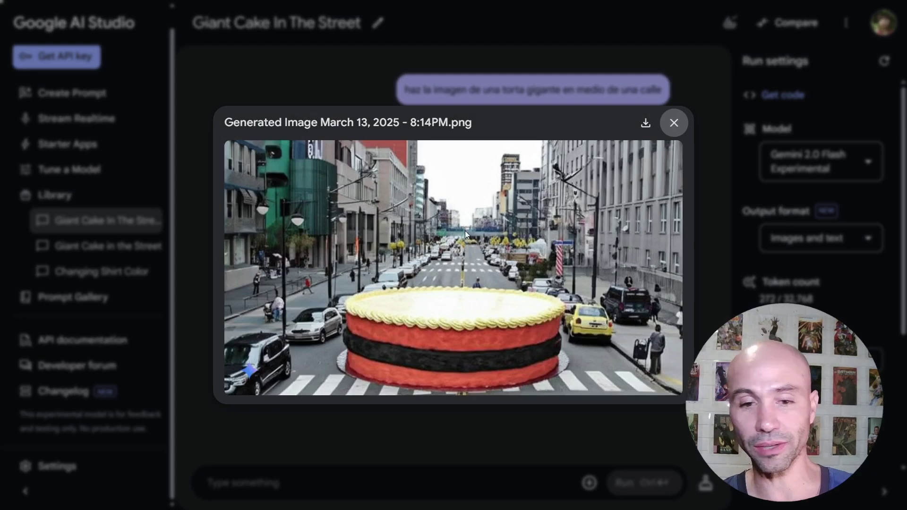
click(674, 124)
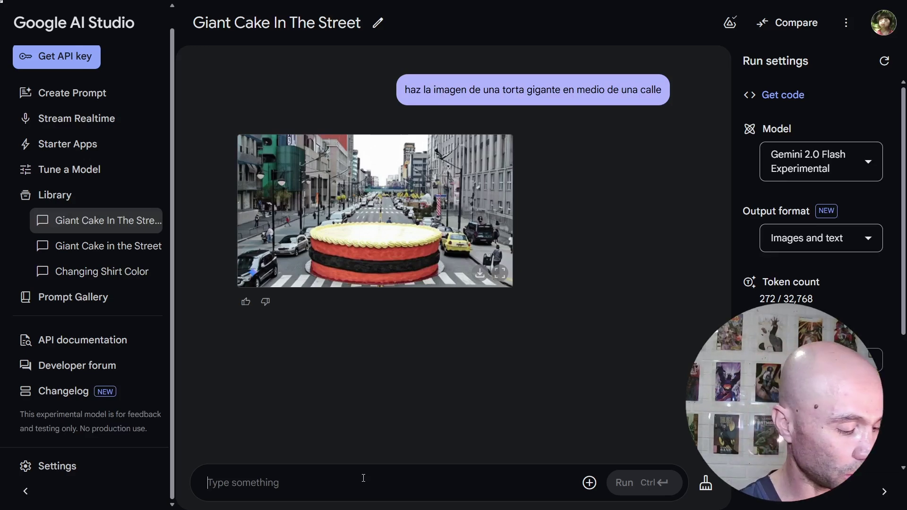
text(haz una imagen )
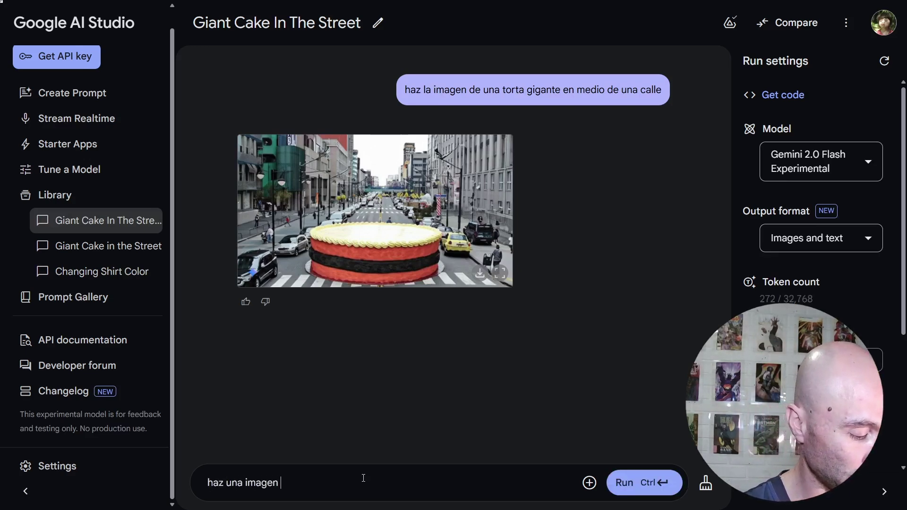
text(cenital de la torta)
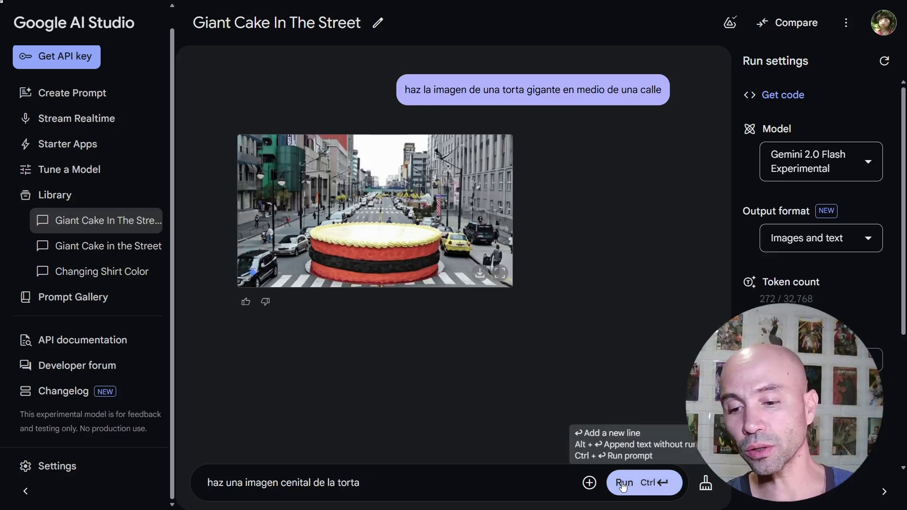
key(ctrl+Return)
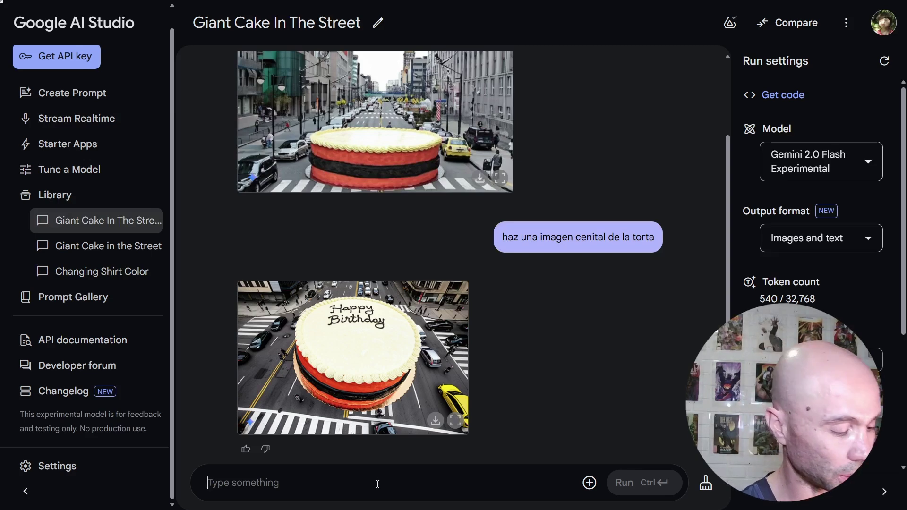
- Run the prompt "agrega un segundo piso a la torta" and view the generated image enlarged
text(agrega un)
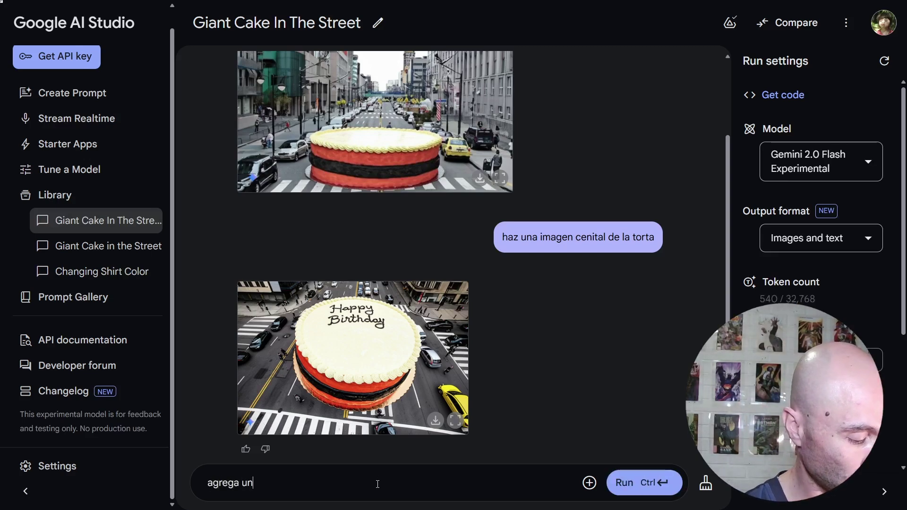
text( segundo piso a la torta)
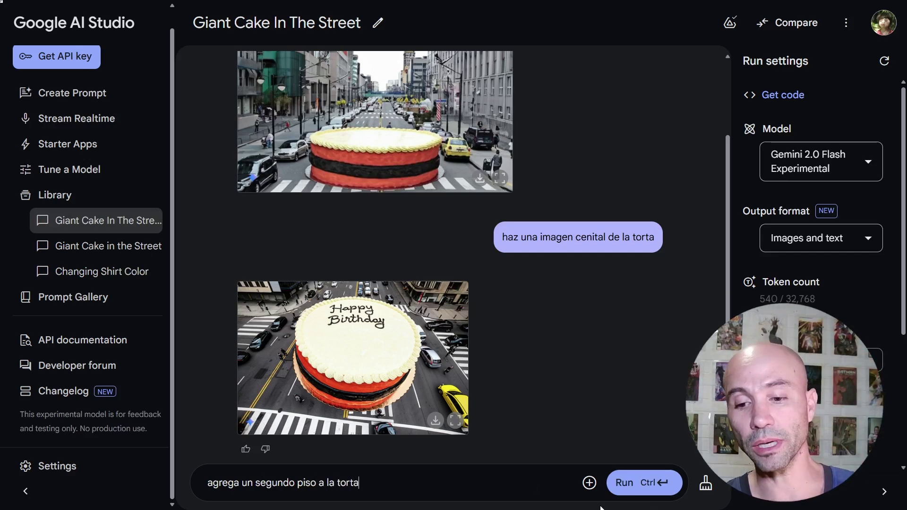
key(ctrl+Return)
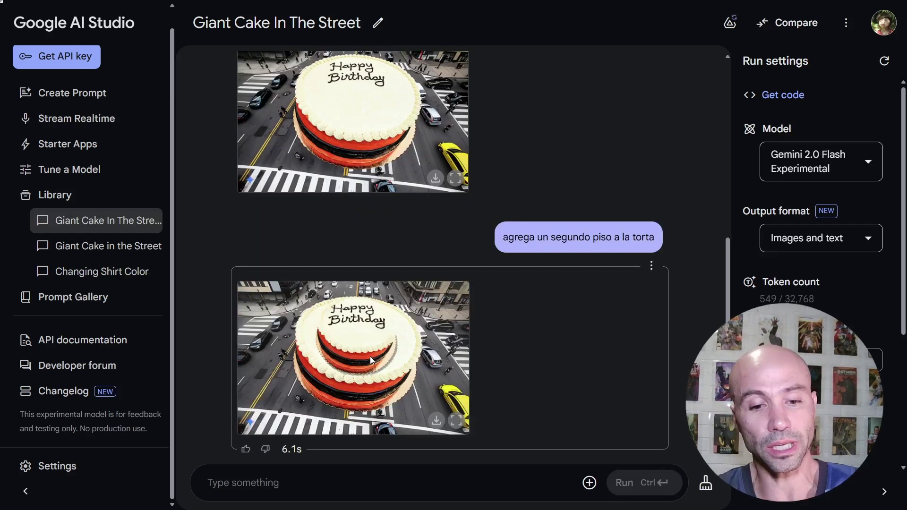
click(455, 420)
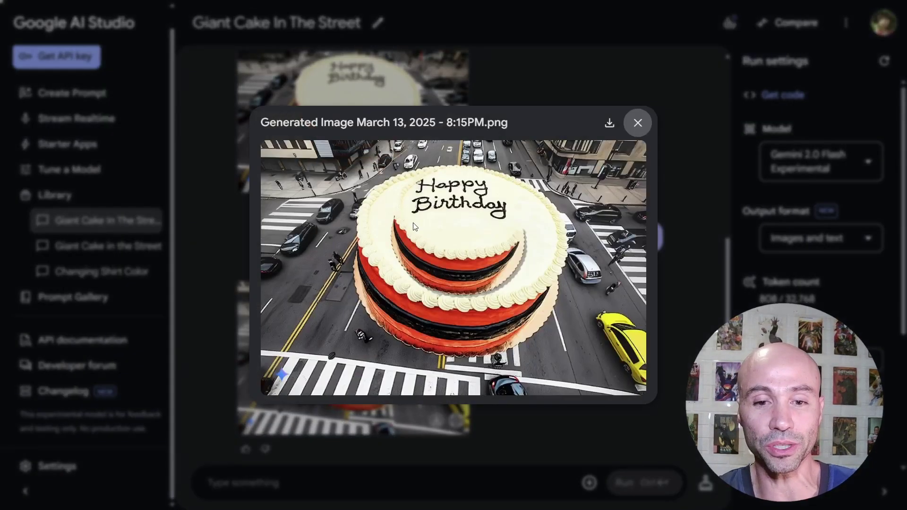
click(638, 123)
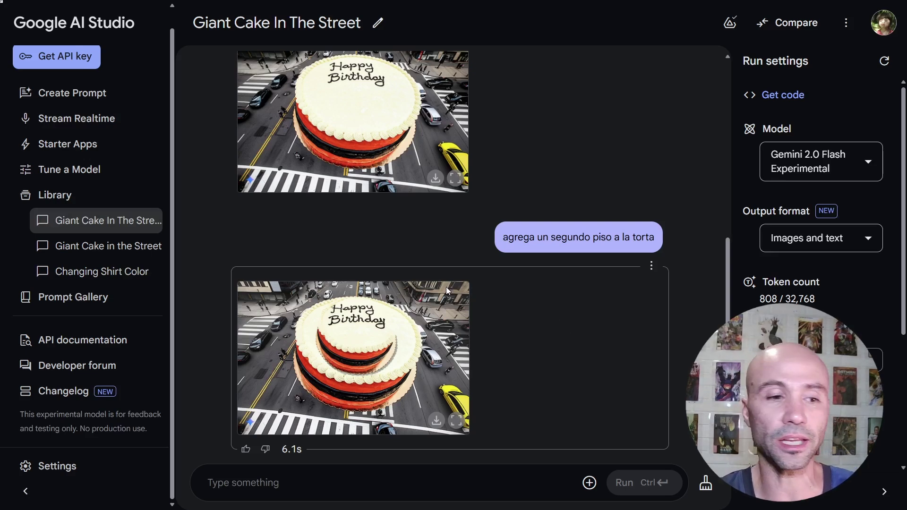
- Open the saved "Robot Face Close-Up Image" chat from the library and view the golden robot face enlarged
click(56, 203)
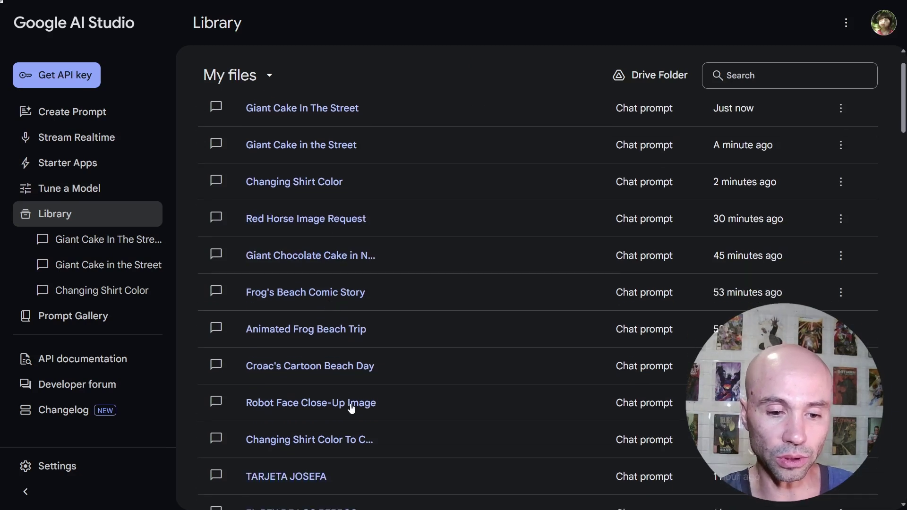
click(340, 399)
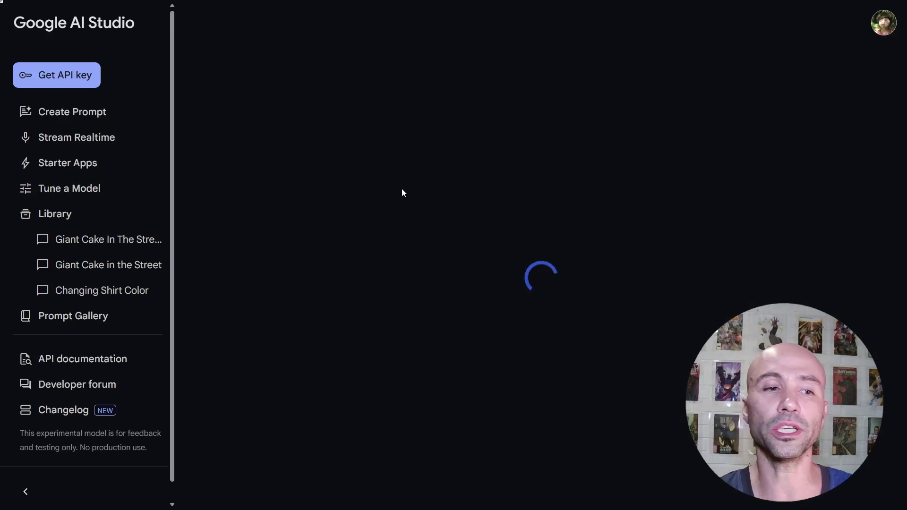
scroll(401, 189, up, 10)
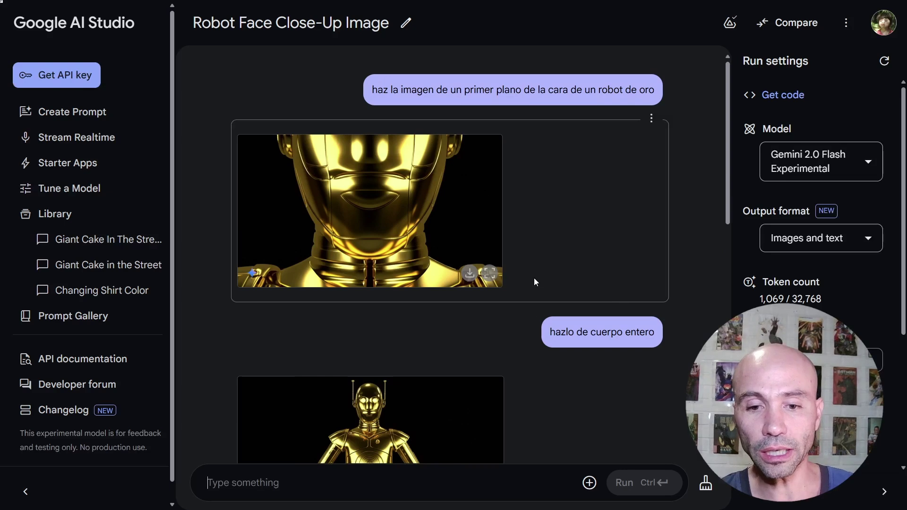
click(489, 273)
click(666, 123)
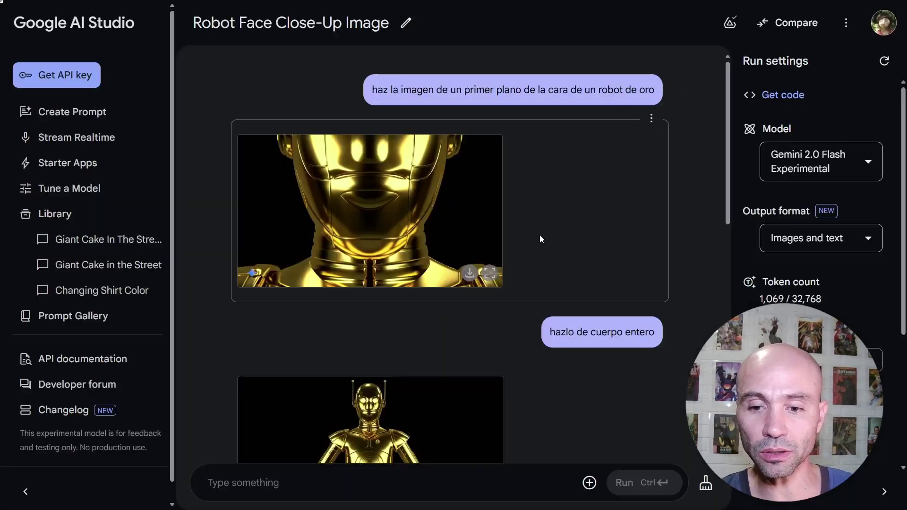
- View the full-body golden robot image from the prompt "hazlo de cuerpo entero" enlarged
scroll(540, 235, down, 4)
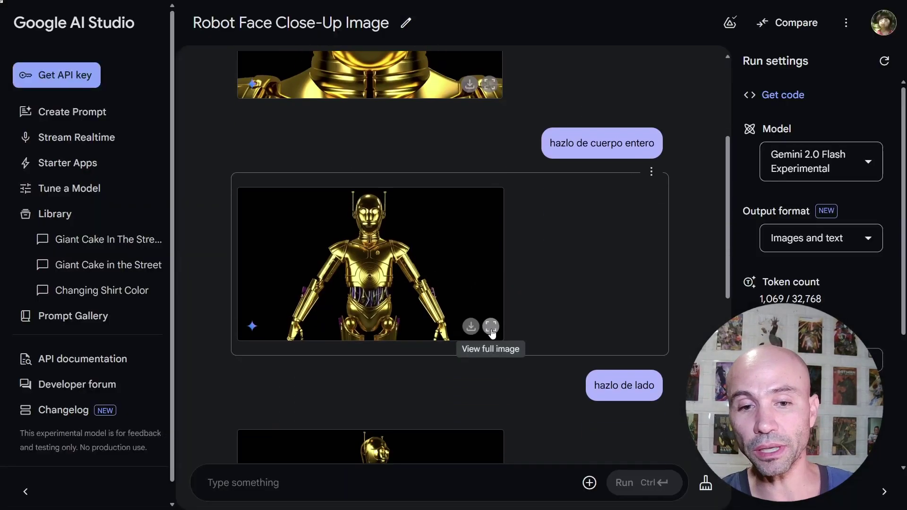
click(491, 327)
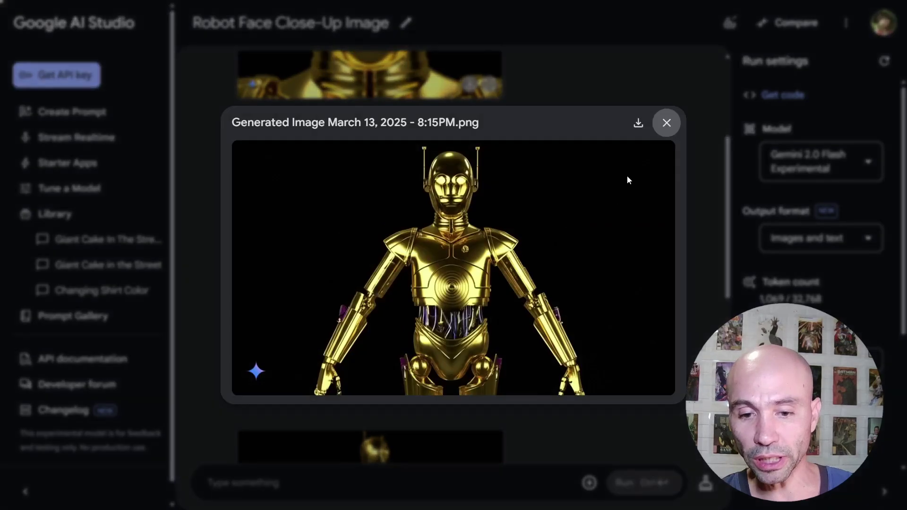
click(666, 123)
- View the robot images generated for "hazlo de lado" and "hazlo de espaldas" enlarged
scroll(370, 138, down, 3)
scroll(370, 137, down, 2)
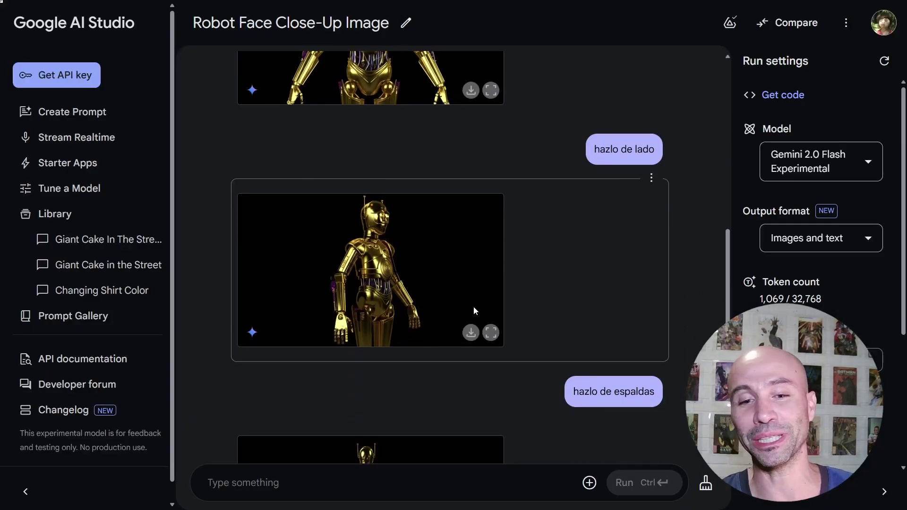
click(491, 335)
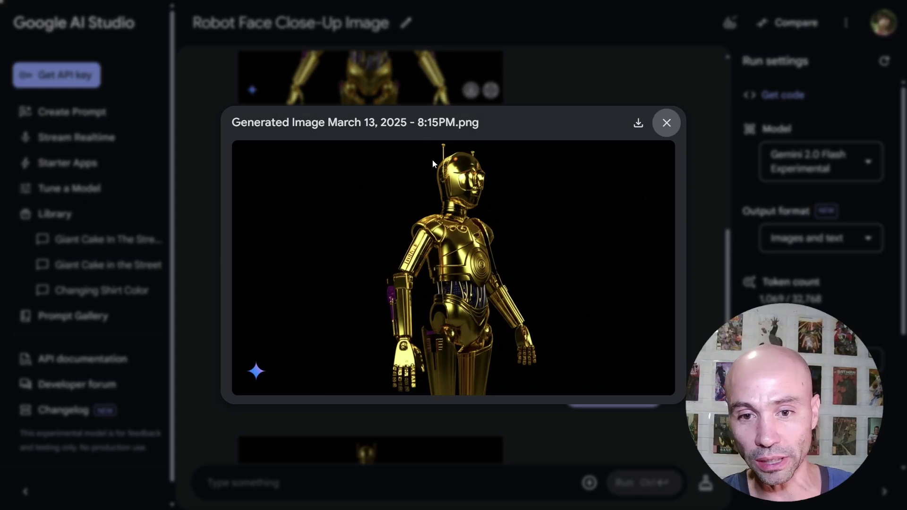
click(667, 123)
scroll(525, 234, down, 3)
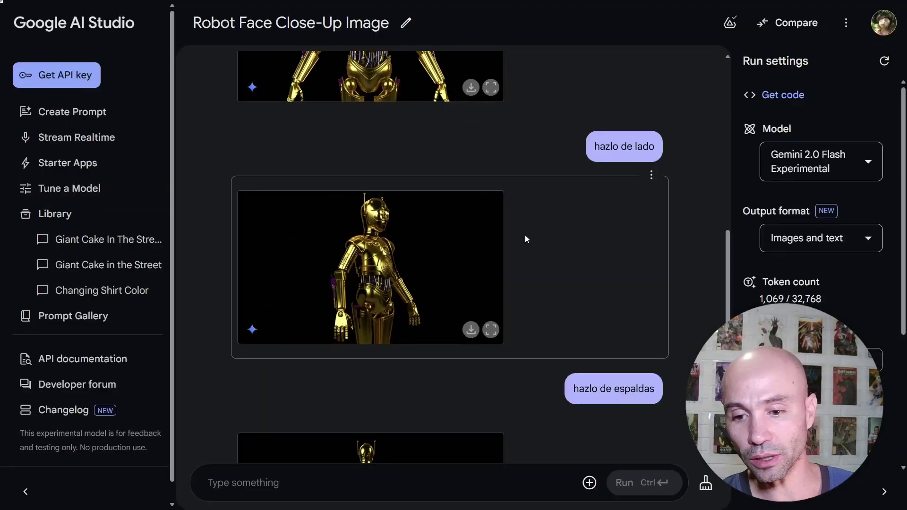
click(491, 420)
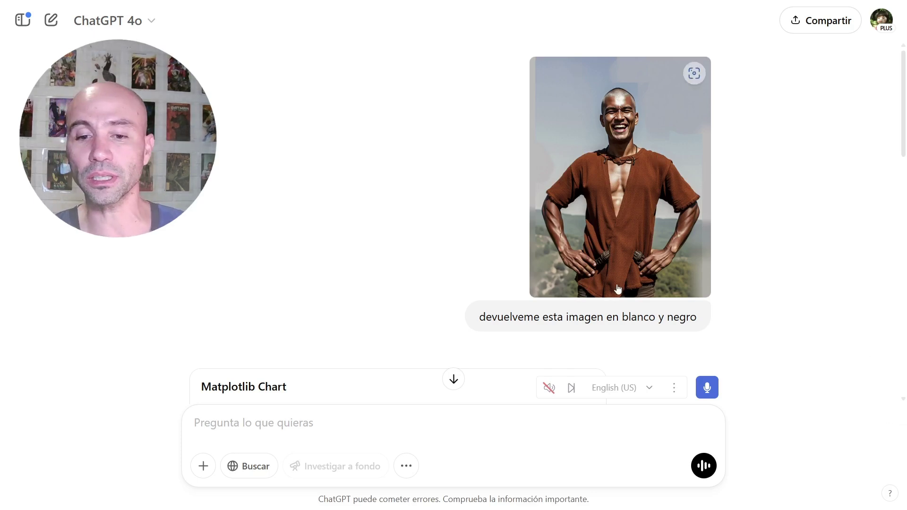
- Switch to ChatGPT and review the black-and-white portrait and red horse results in the conversation
scroll(622, 242, down, 2)
scroll(689, 236, down, 5)
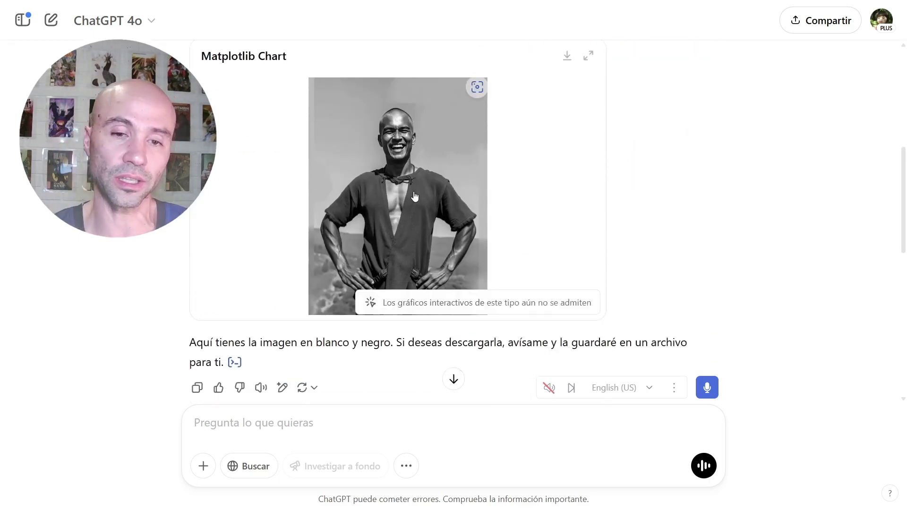
scroll(414, 196, down, 10)
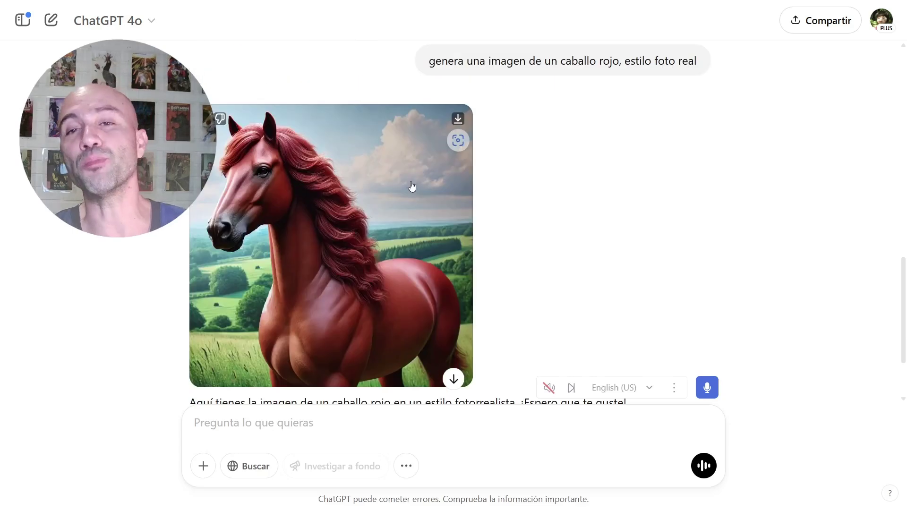
scroll(363, 216, down, 1)
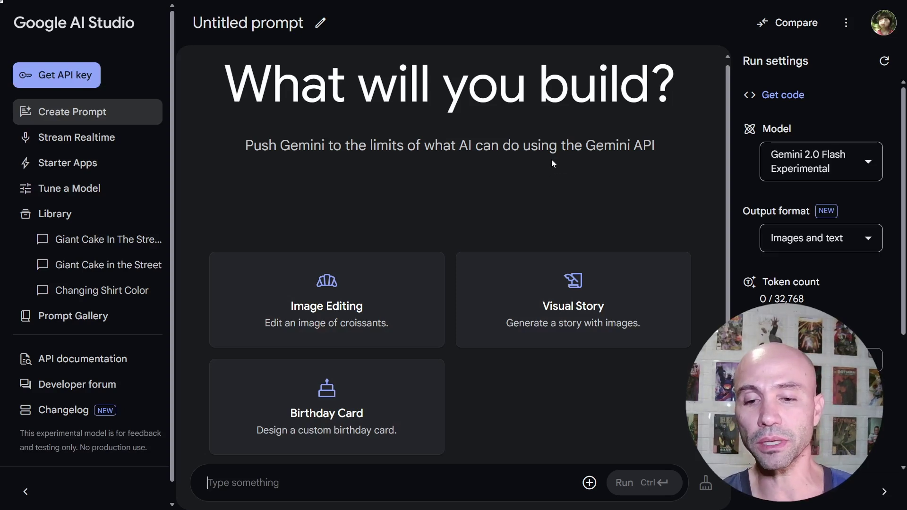
- Run the Visual Story sample prompt in Google AI Studio and return to the beginning of the goat story
click(573, 318)
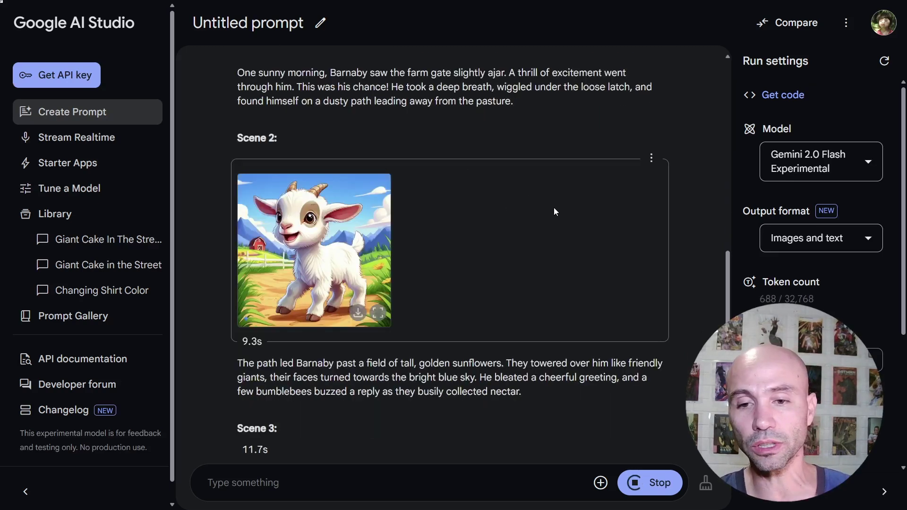
scroll(435, 197, up, 7)
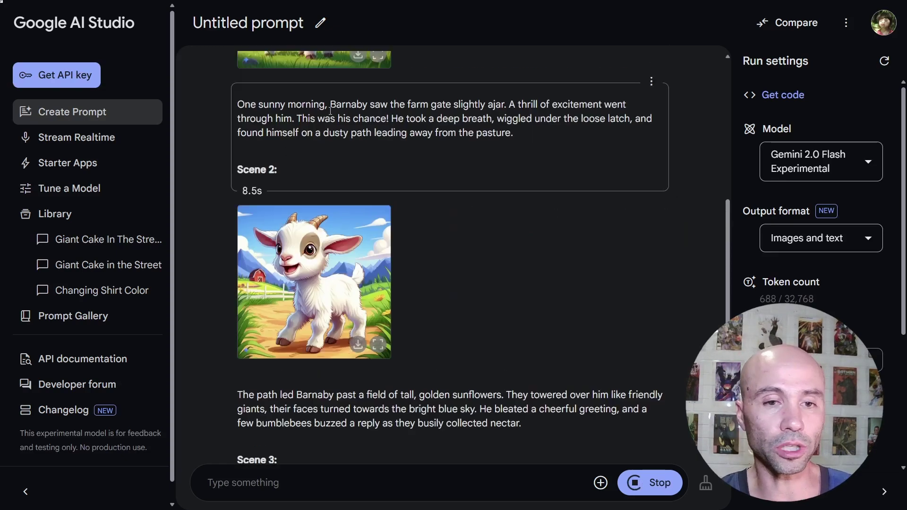
scroll(367, 169, up, 1)
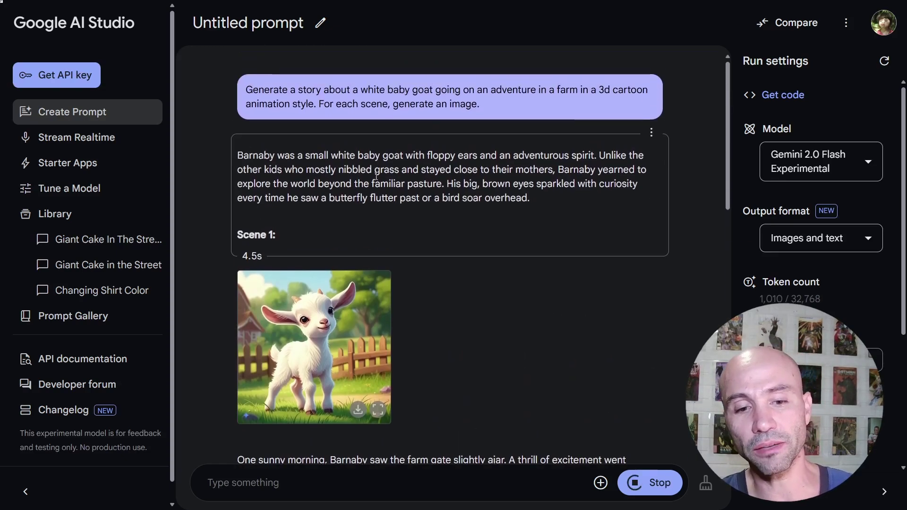
- Skim the first four scenes of the goat story during generation and return to its prompt
scroll(364, 215, down, 4)
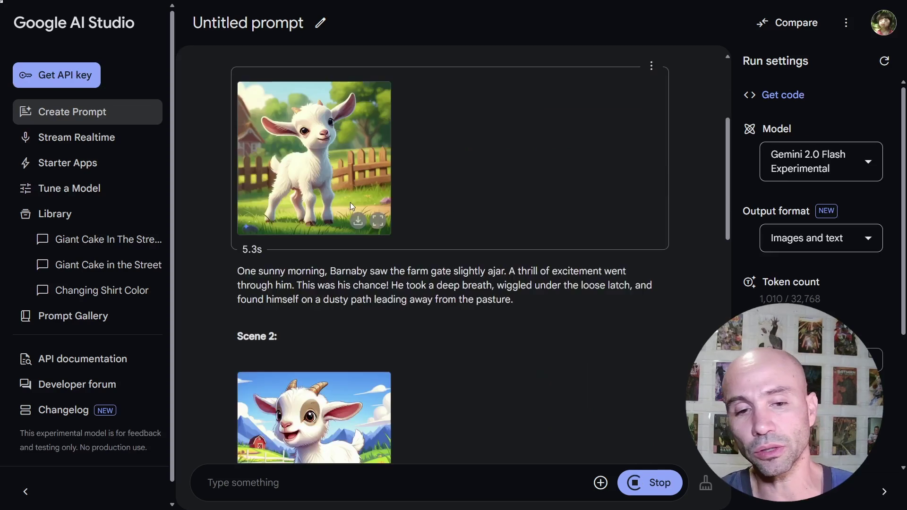
scroll(378, 215, down, 3)
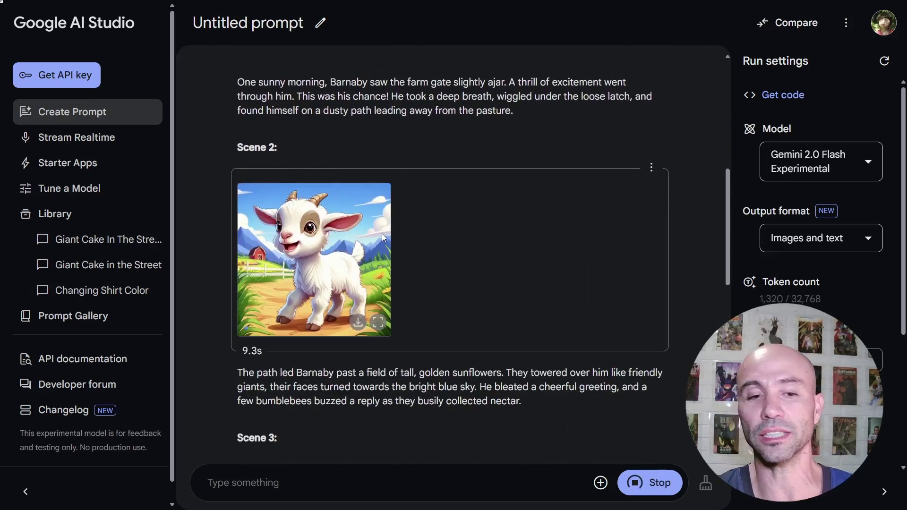
scroll(327, 214, down, 8)
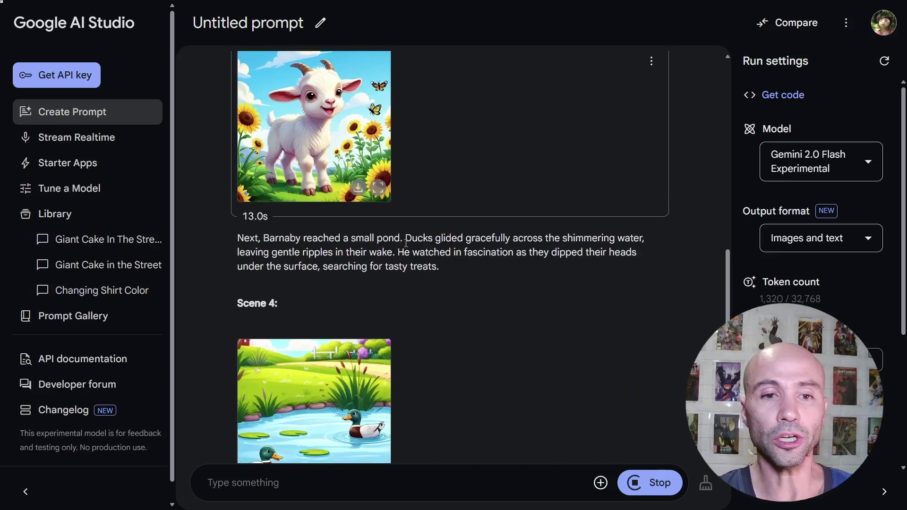
scroll(414, 246, down, 2)
scroll(475, 175, up, 8)
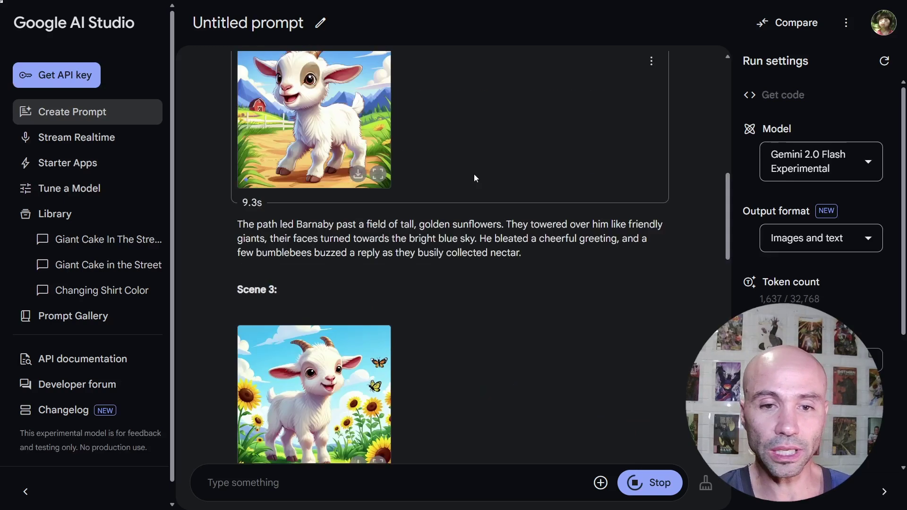
scroll(474, 178, up, 10)
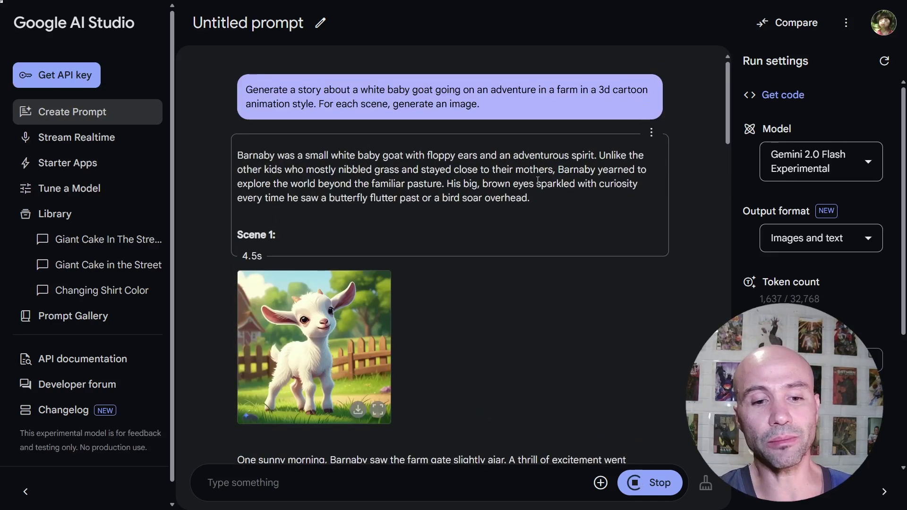
- Examine the goat story from Scene 1 to Scene 9, comparing each scene's text with its image
scroll(519, 190, down, 1)
scroll(333, 208, down, 2)
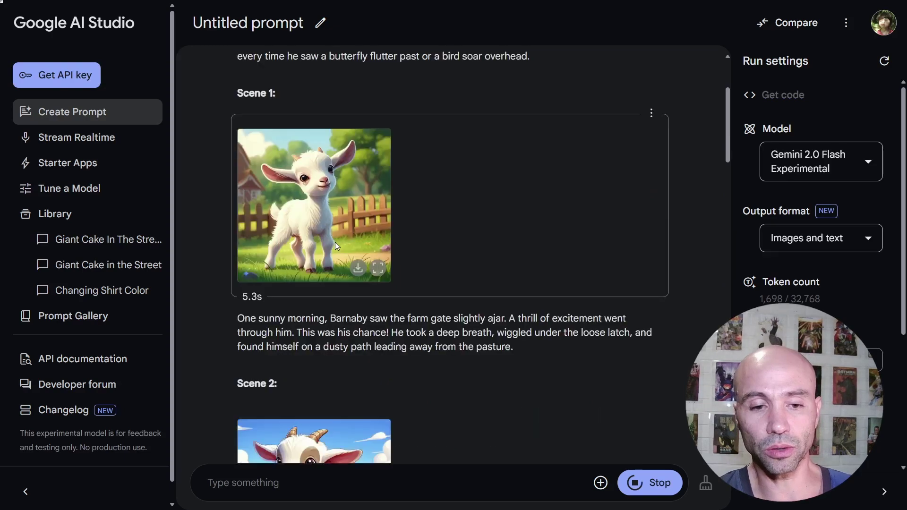
scroll(334, 215, down, 5)
scroll(349, 211, down, 5)
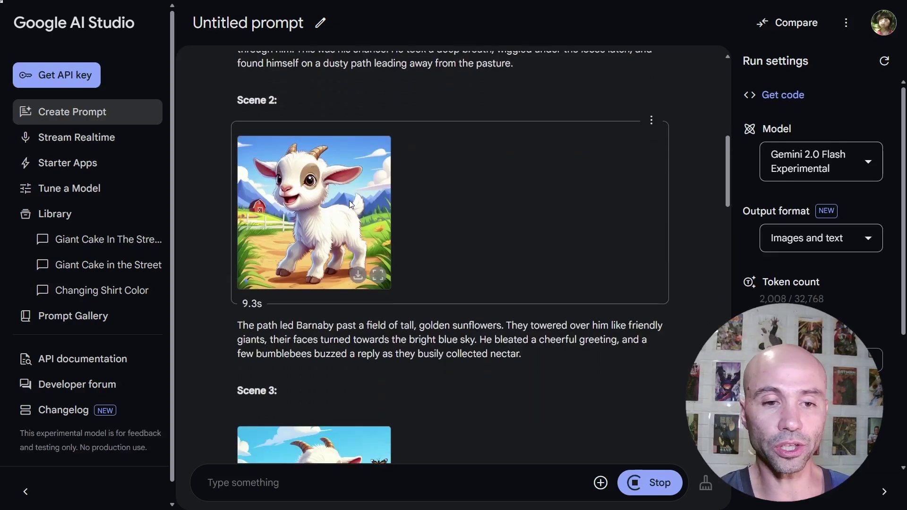
scroll(347, 233, down, 3)
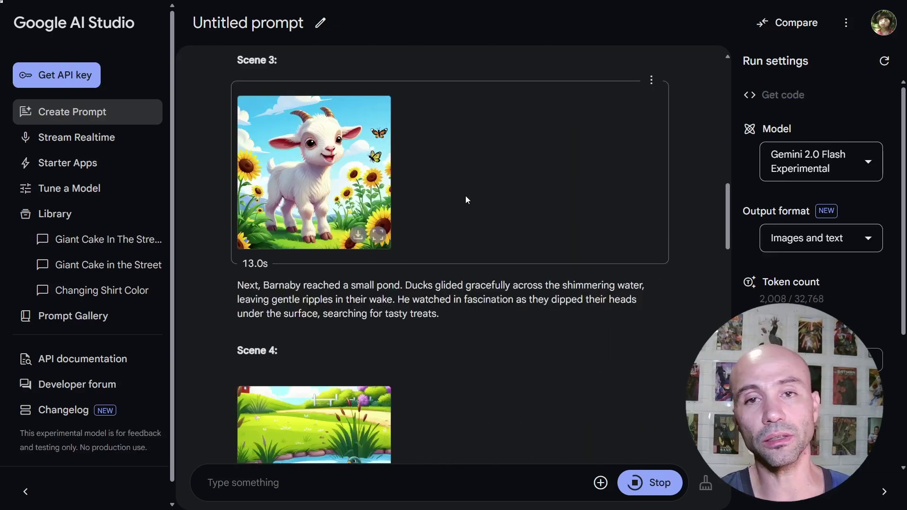
scroll(417, 312, down, 6)
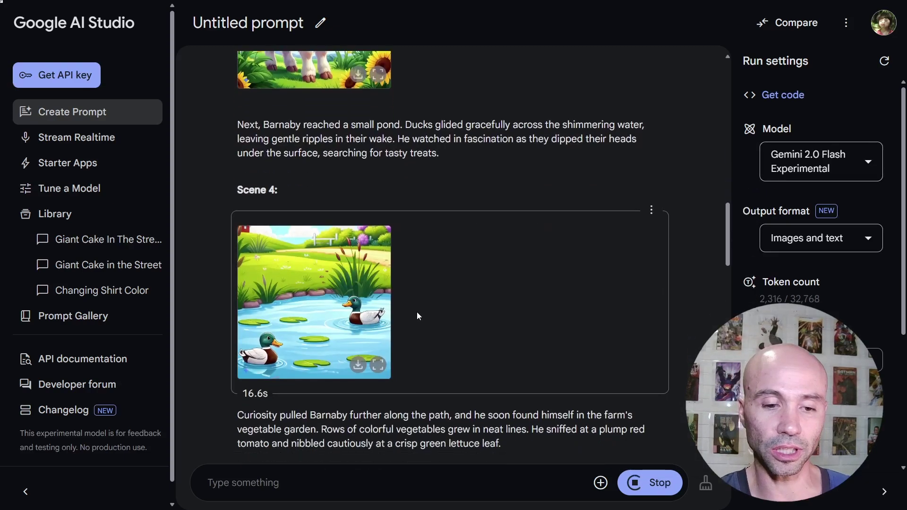
scroll(447, 302, down, 5)
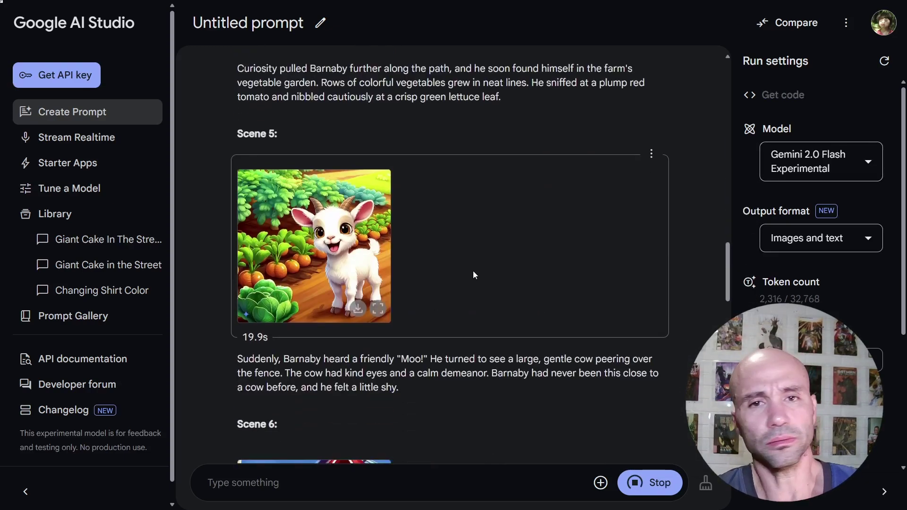
scroll(597, 272, down, 1)
scroll(569, 246, down, 6)
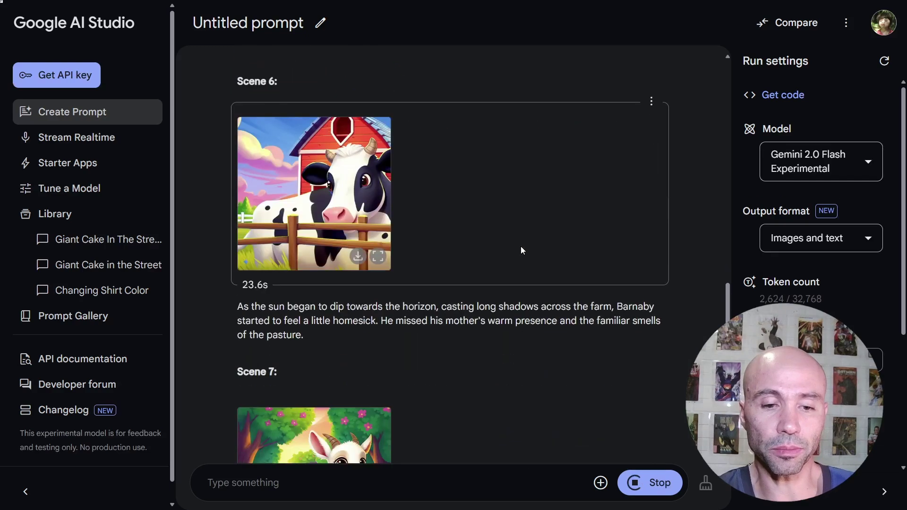
scroll(446, 284, down, 5)
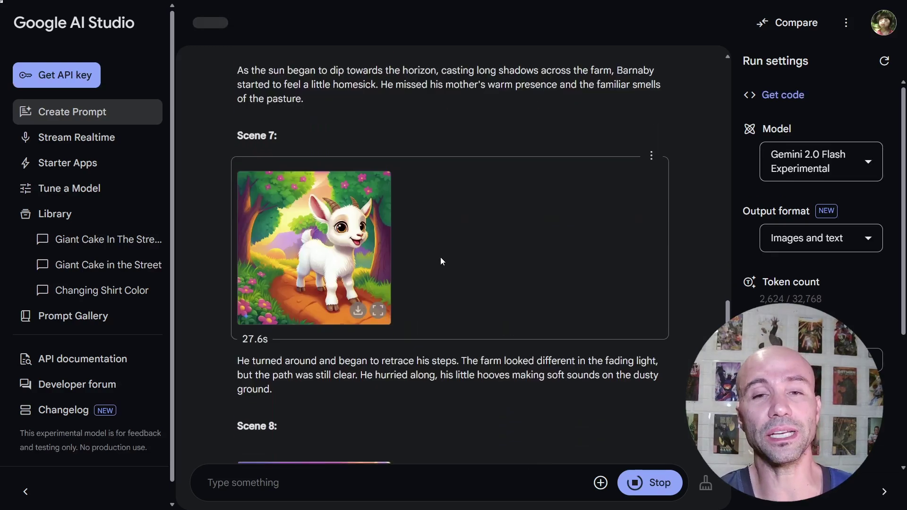
scroll(472, 298, down, 3)
scroll(470, 326, down, 12)
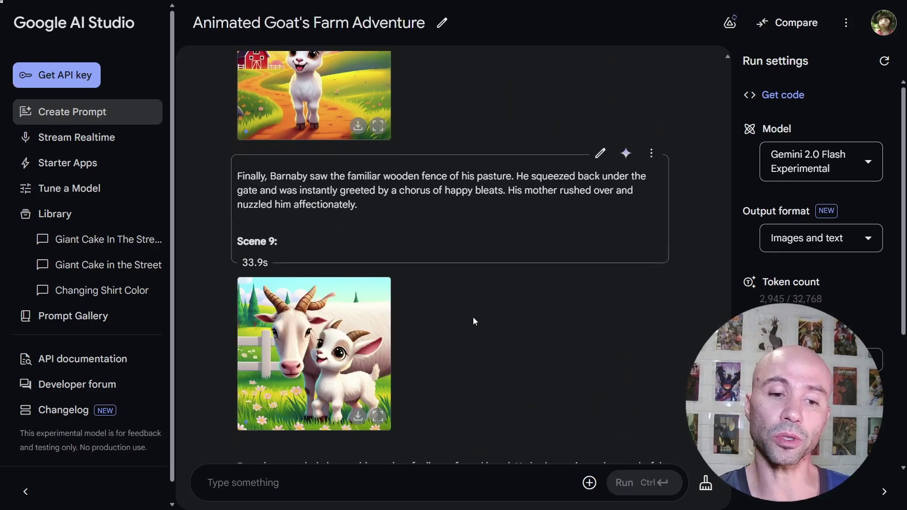
scroll(477, 306, down, 1)
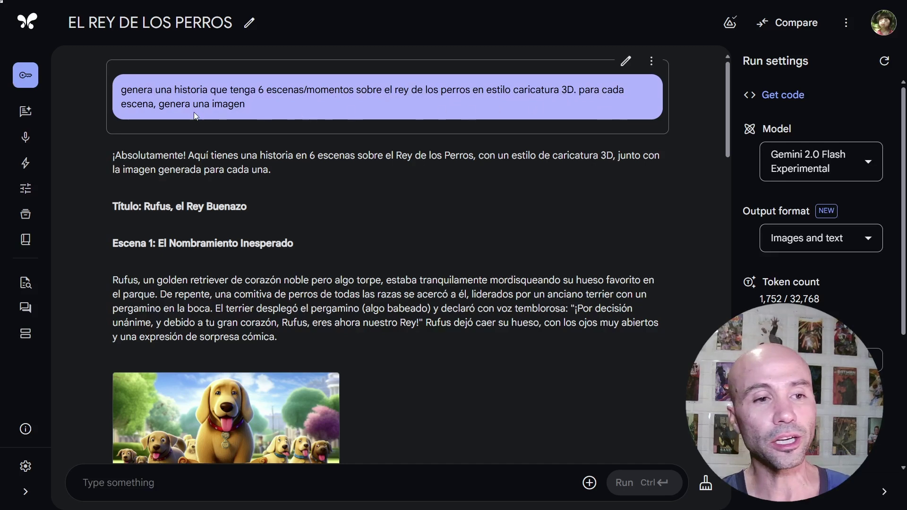
- Review the opening of the "EL REY DE LOS PERROS" chat, highlighting the story title and the Escena 1 title
scroll(382, 162, down, 2)
scroll(279, 164, up, 1)
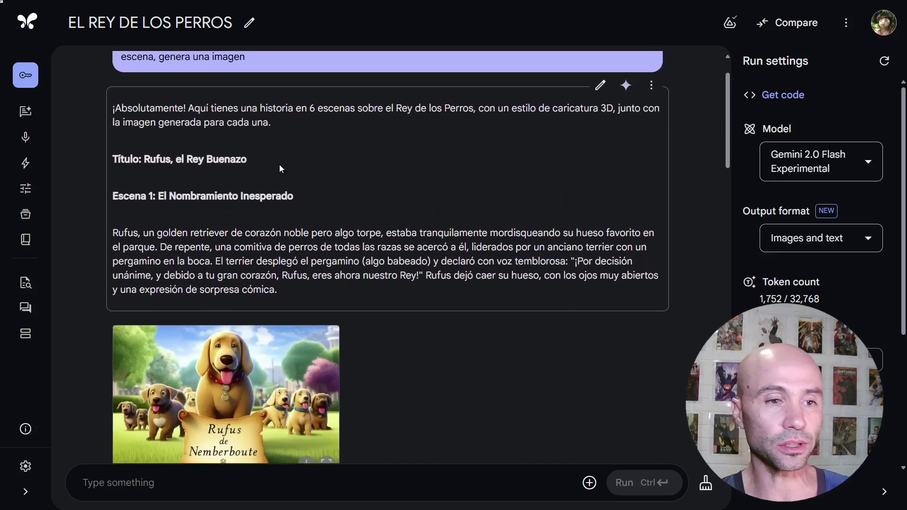
drag(144, 159, 246, 159)
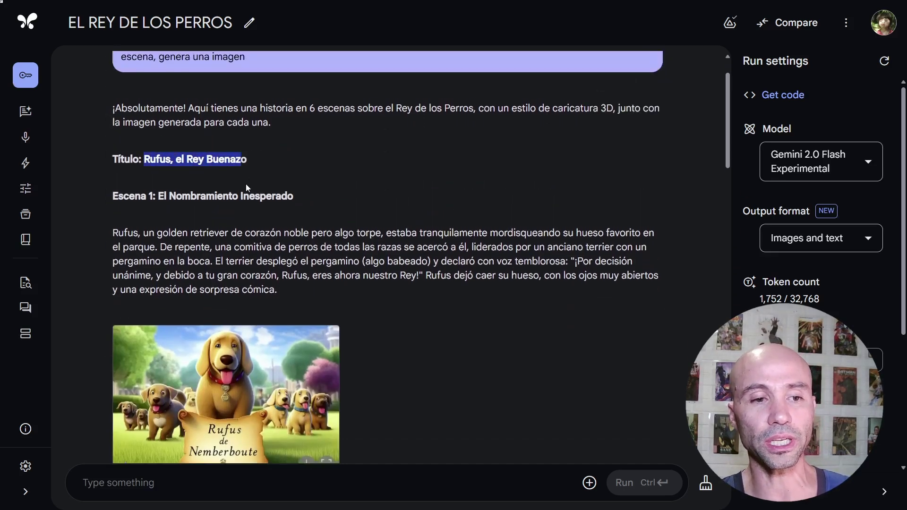
scroll(212, 175, down, 1)
drag(159, 149, 294, 150)
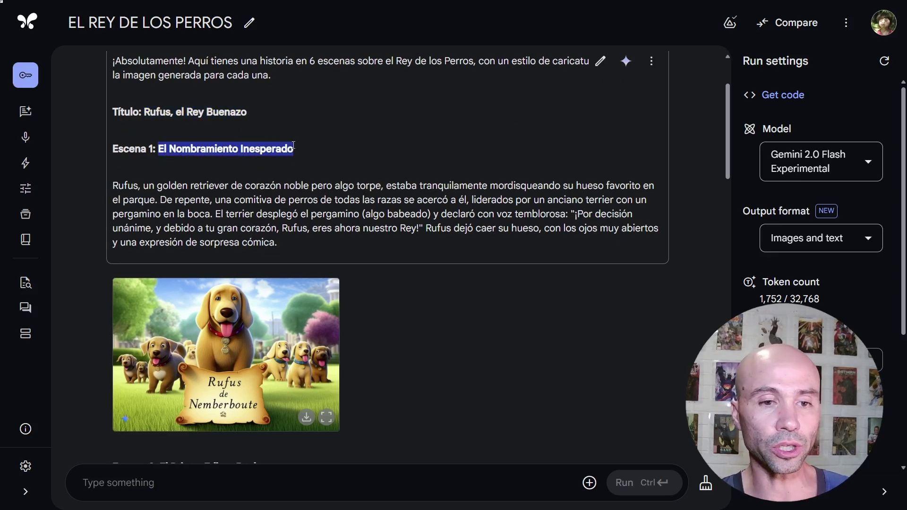
click(338, 240)
- Compare the Escena 1 and Escena 2 text with their images, highlighting the sentence about the "bulldog francés preocupado" in Escena 2
scroll(313, 192, down, 3)
scroll(313, 191, down, 3)
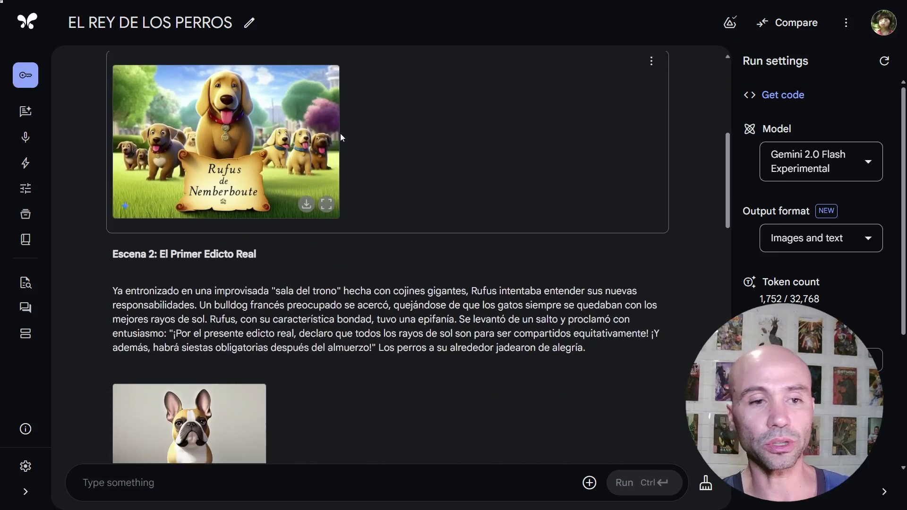
scroll(288, 159, down, 1)
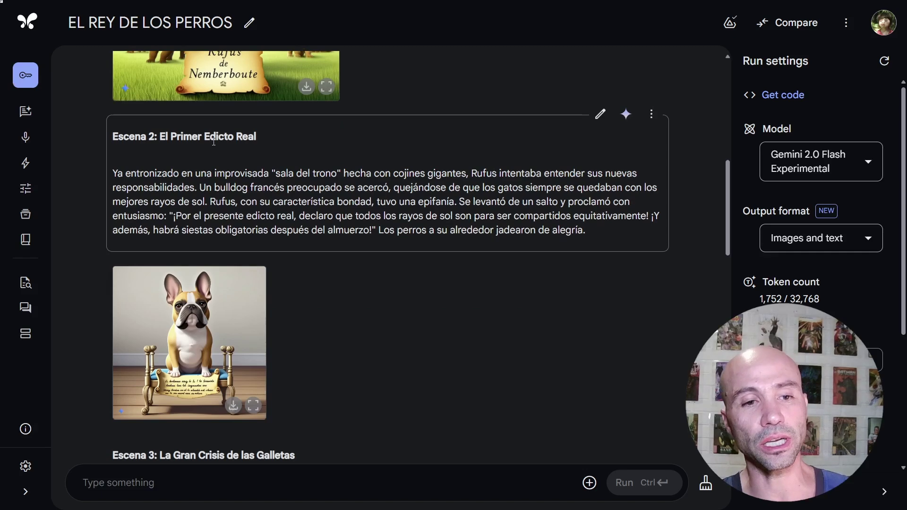
scroll(280, 154, down, 2)
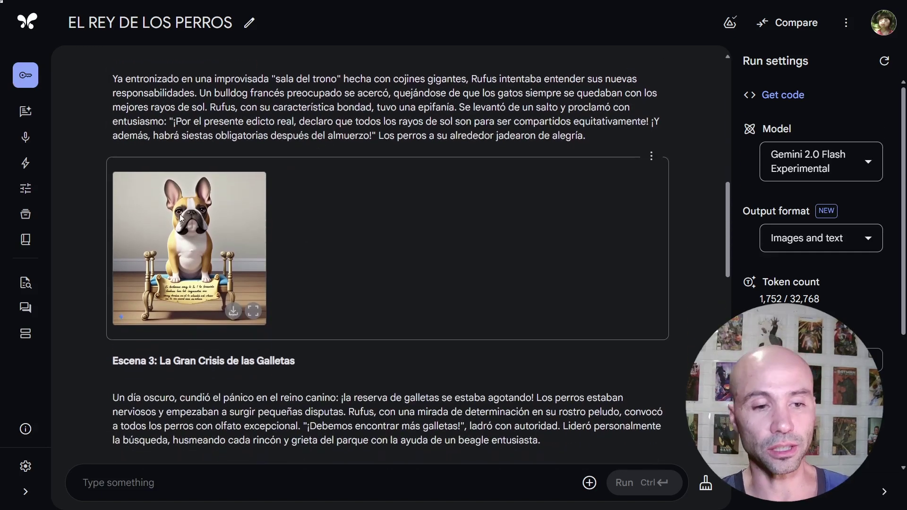
scroll(201, 217, up, 4)
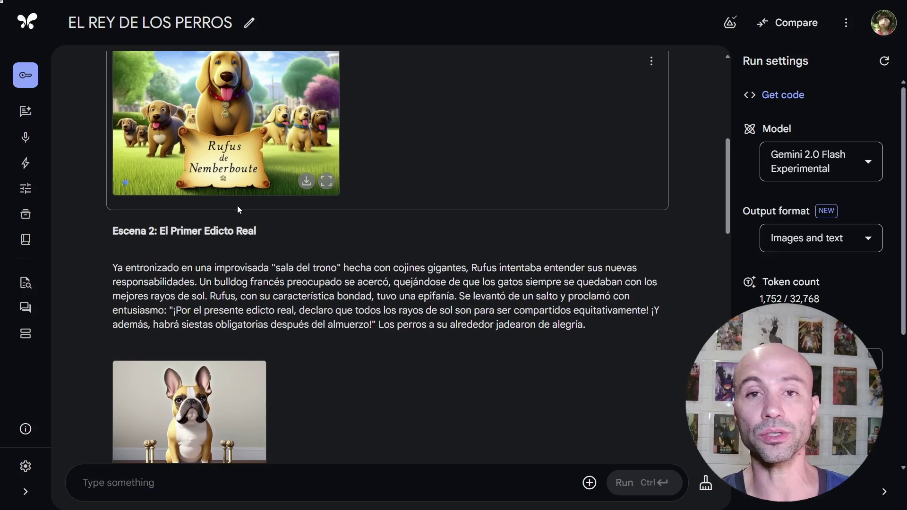
scroll(237, 208, down, 3)
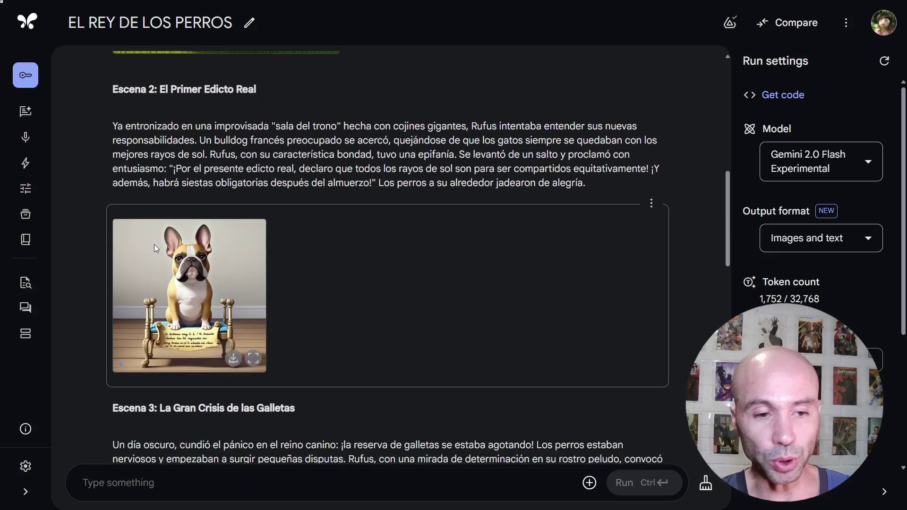
drag(200, 141, 575, 140)
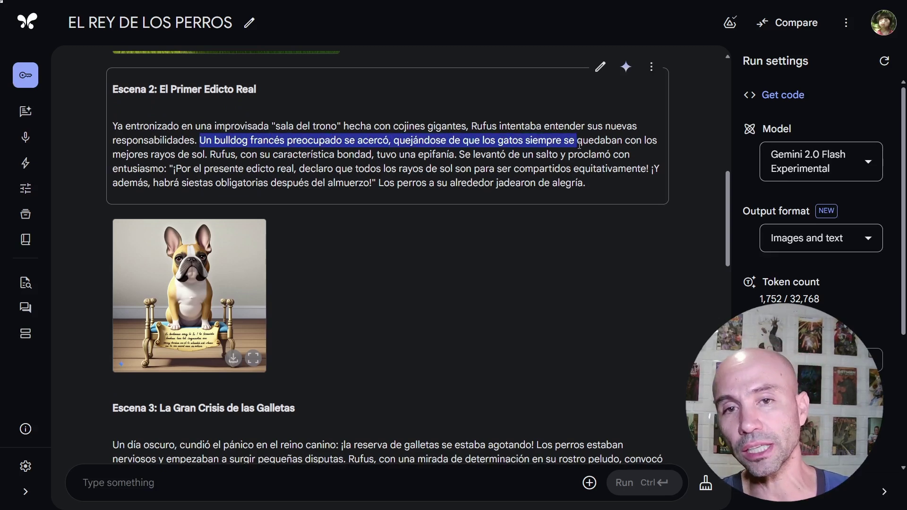
click(294, 169)
- Review Escenas 3 to 5 of the dog-king story, including the "continua" prompt, and return toward the beginning of the chat
scroll(294, 168, down, 6)
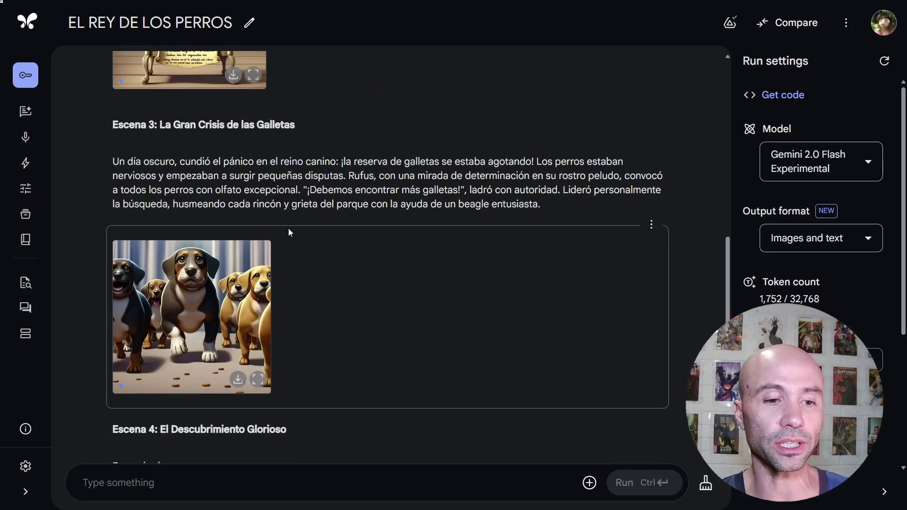
scroll(212, 225, down, 11)
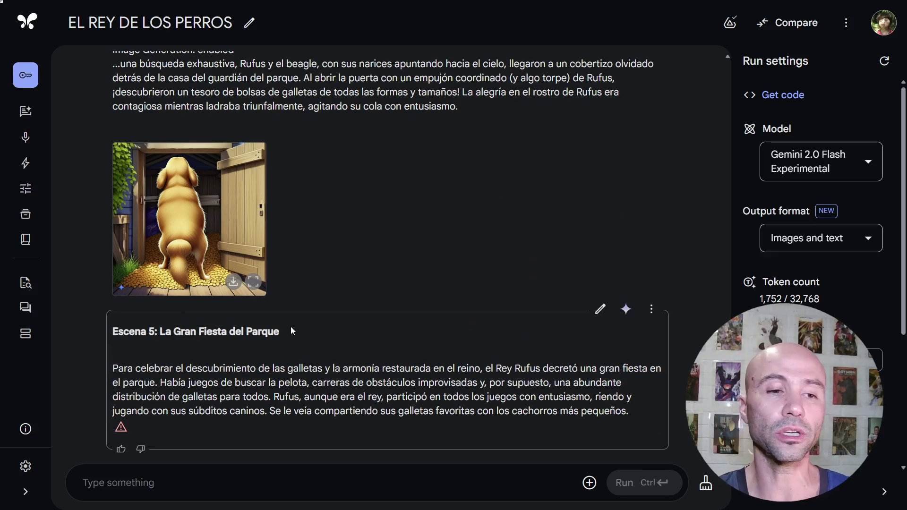
scroll(294, 324, up, 6)
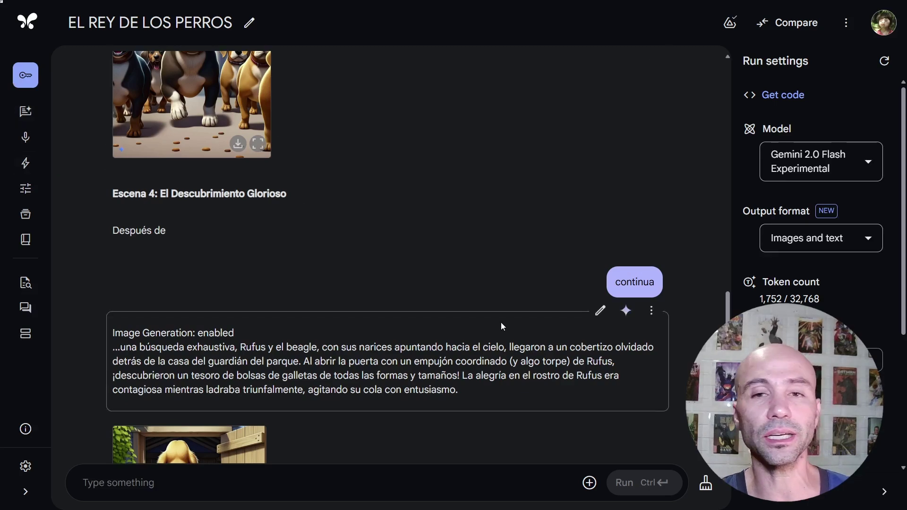
scroll(468, 340, up, 4)
scroll(485, 342, up, 10)
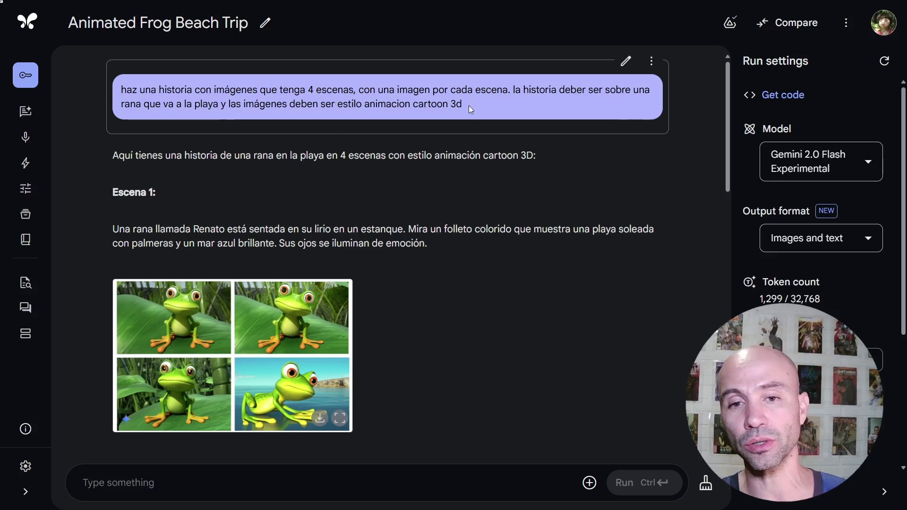
- Review the four scenes of the "Animated Frog Beach Trip" story, comparing each scene's text with its 3D cartoon image
scroll(400, 174, down, 2)
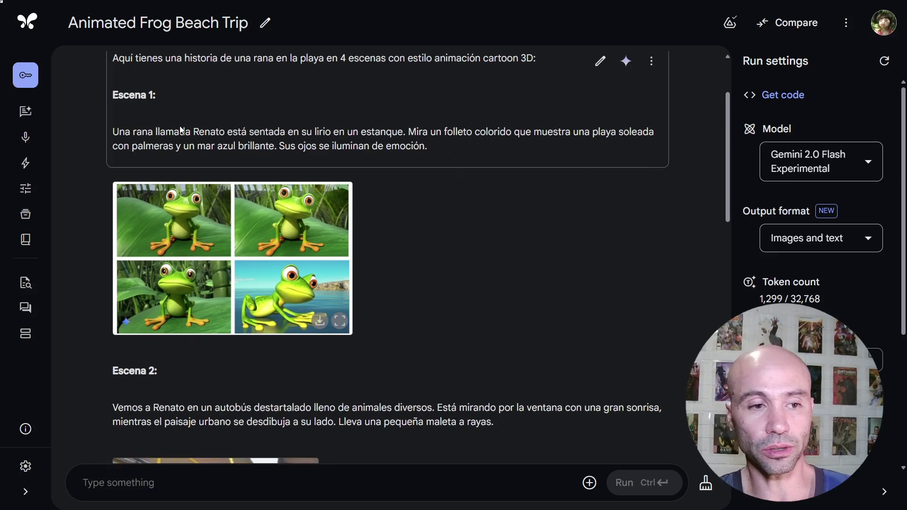
scroll(242, 184, down, 5)
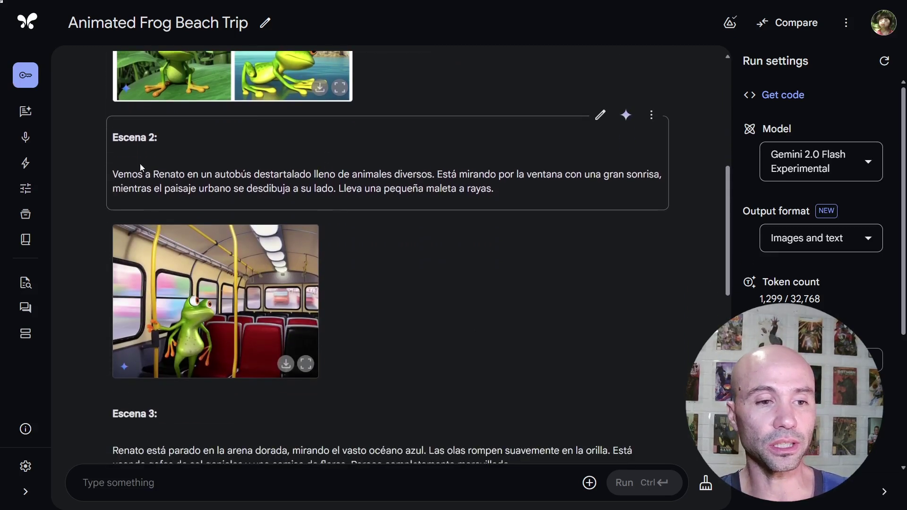
scroll(167, 148, down, 8)
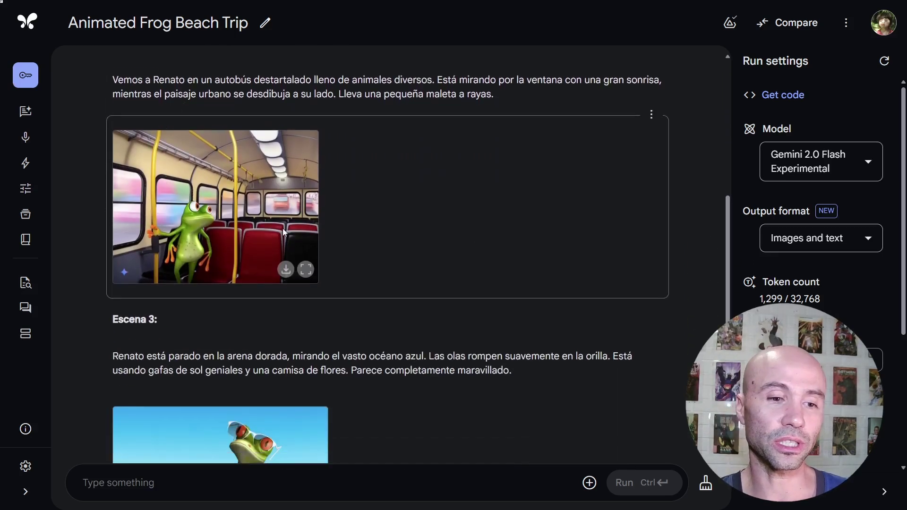
scroll(233, 244, down, 2)
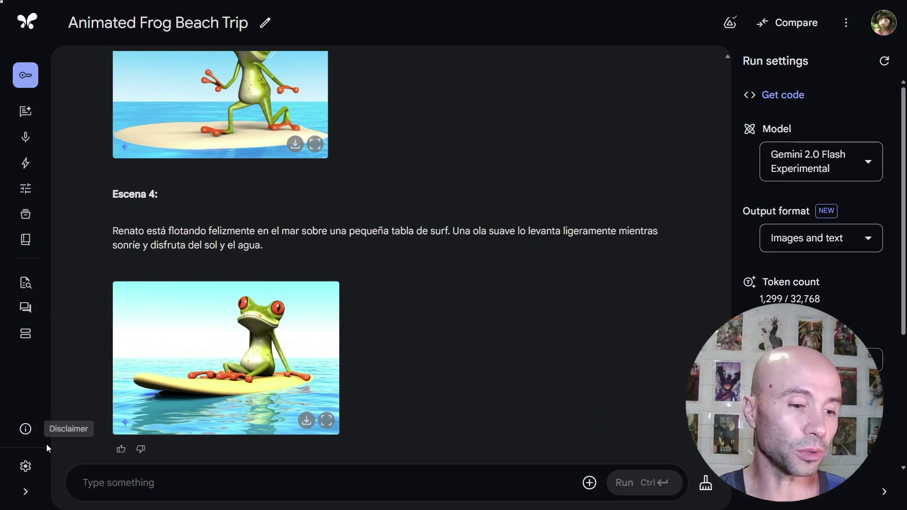
- Open the saved "Frog's Beach Comic Story" chat from the Library and show its original prompt with the navigation sidebar collapsed
click(25, 492)
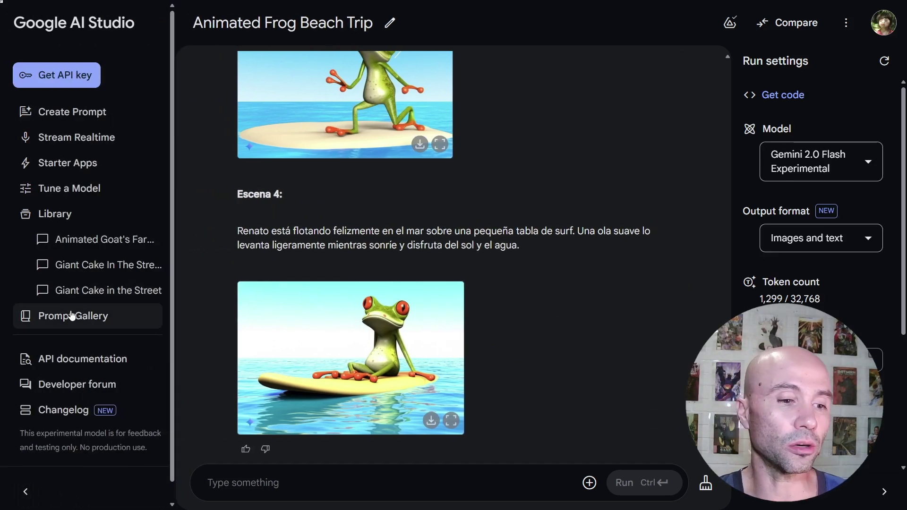
click(50, 217)
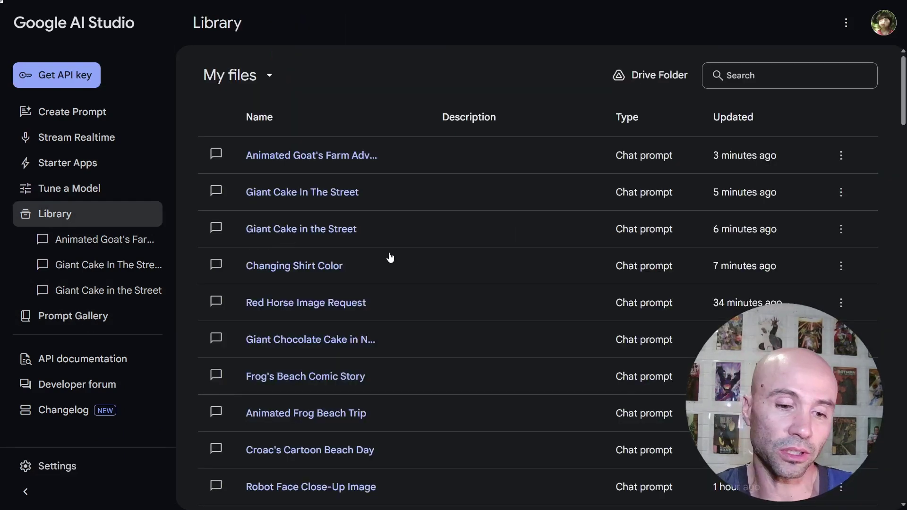
scroll(317, 289, down, 2)
click(325, 286)
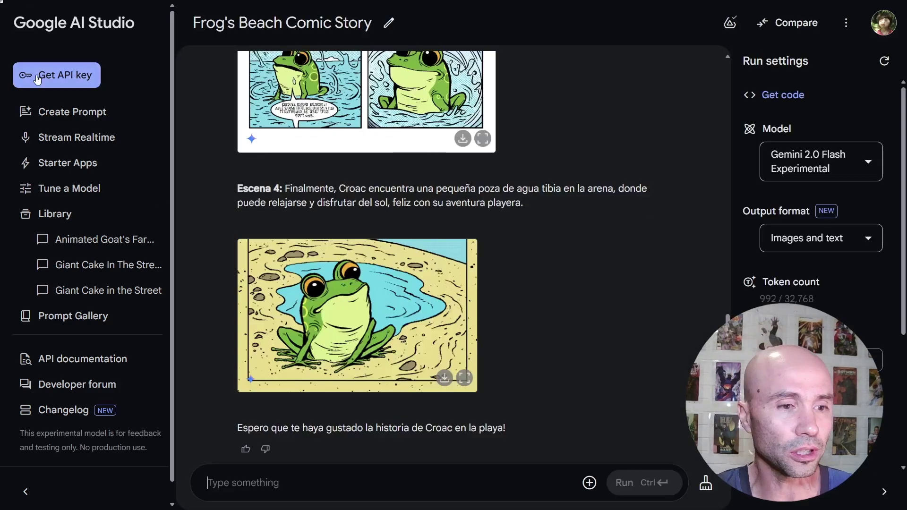
click(26, 492)
scroll(486, 298, up, 10)
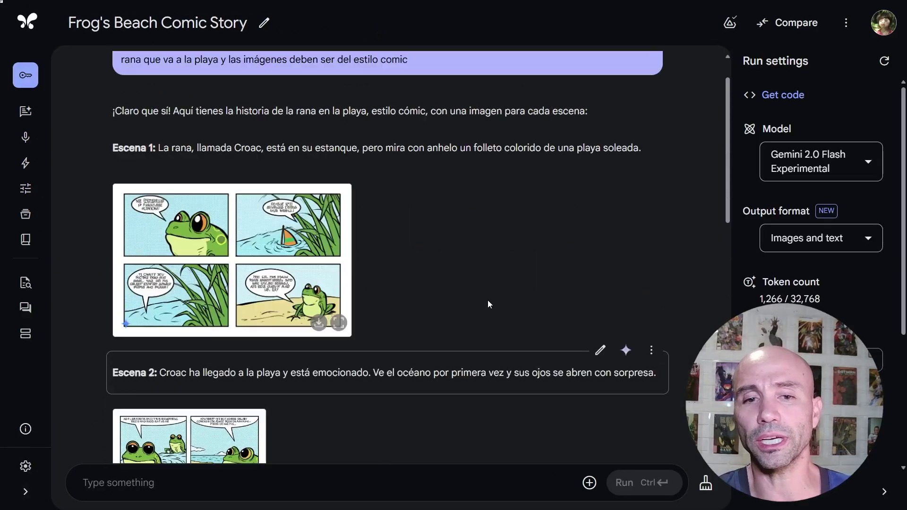
scroll(488, 300, up, 2)
scroll(409, 191, down, 1)
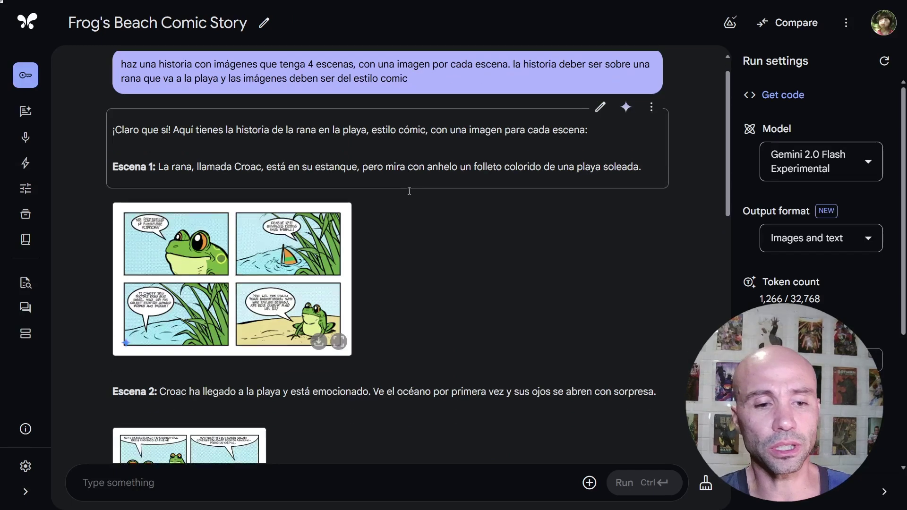
- Enlarge the Escena 1 comic image to inspect its panels and speech bubbles, and close the preview
scroll(410, 191, down, 3)
click(340, 272)
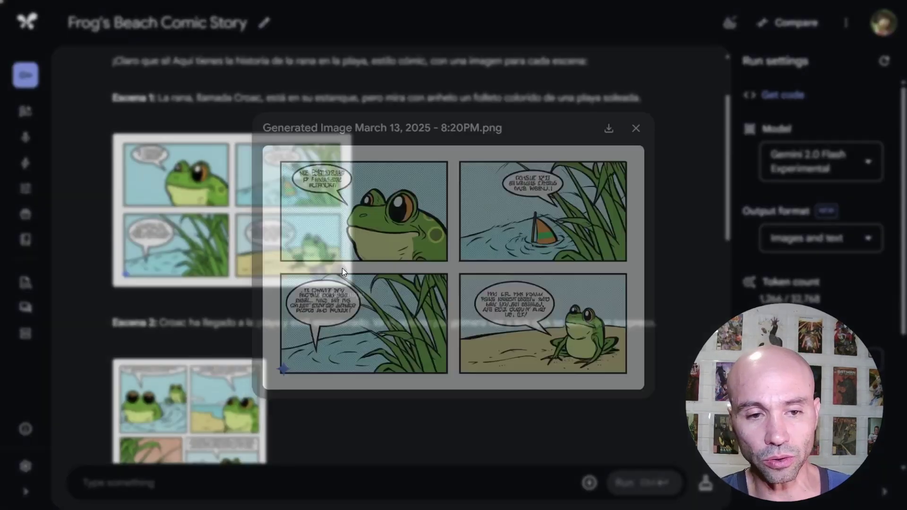
click(643, 122)
- Inspect the Escena 2 comic image at full size, close the preview, and look over Escenas 3 and 4
scroll(320, 244, down, 2)
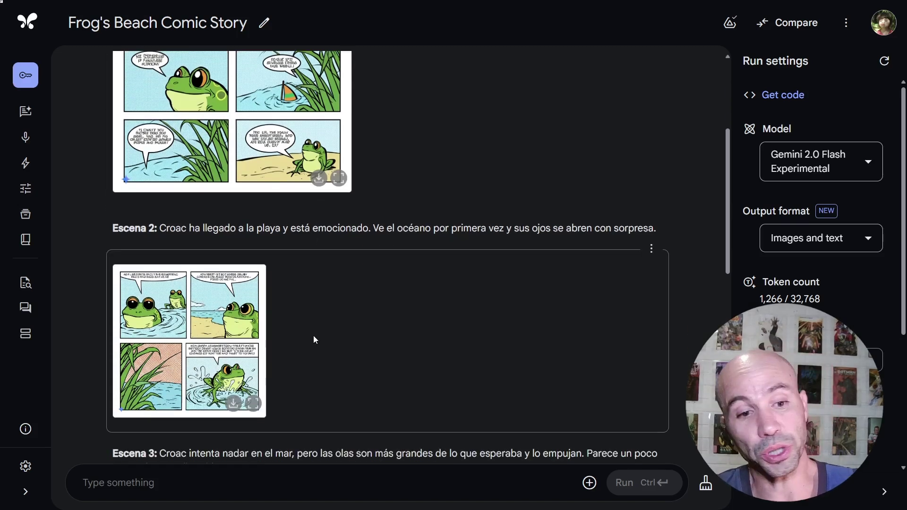
scroll(313, 335, down, 2)
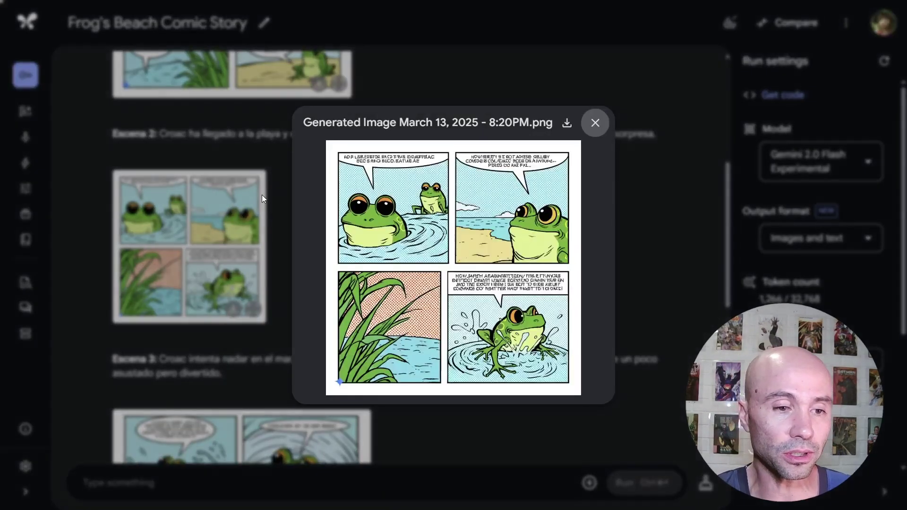
click(253, 309)
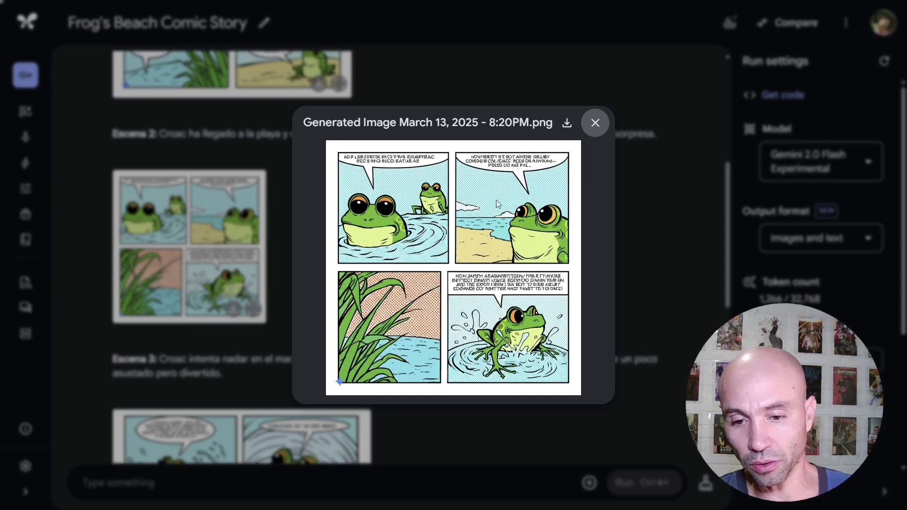
click(595, 123)
scroll(370, 229, down, 5)
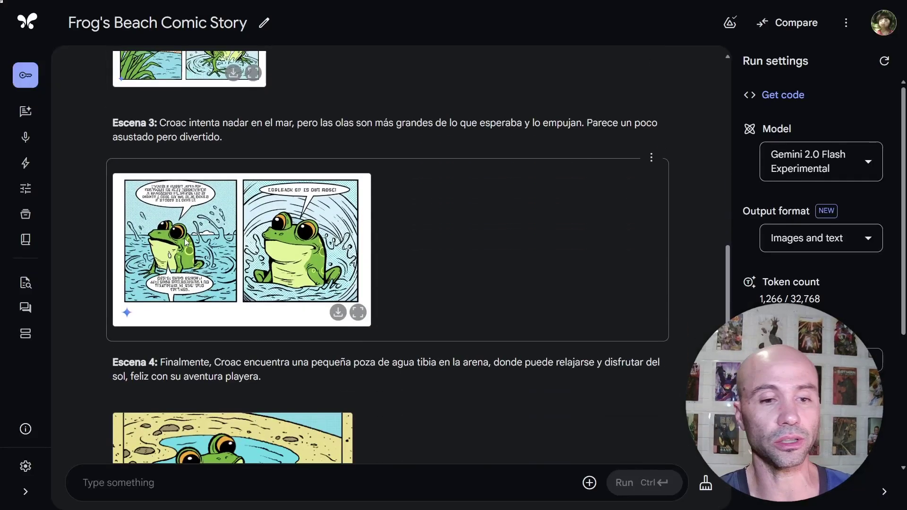
scroll(381, 252, down, 4)
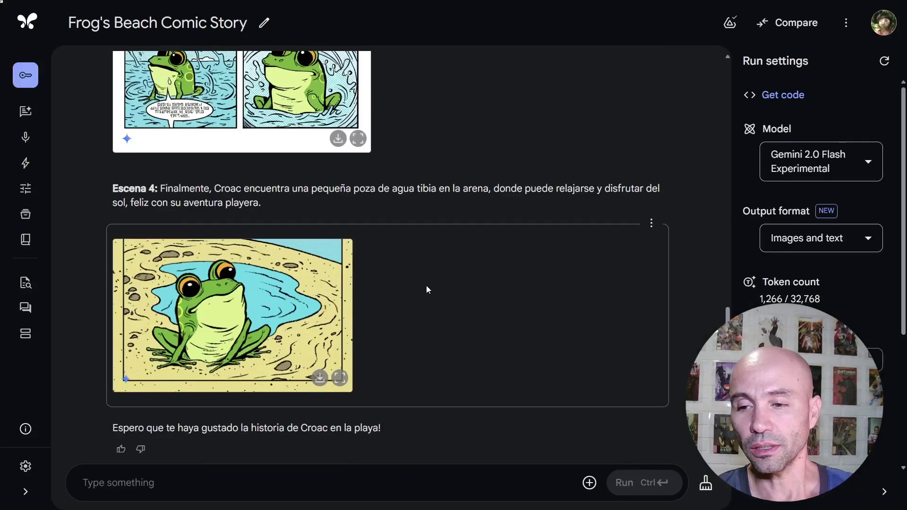